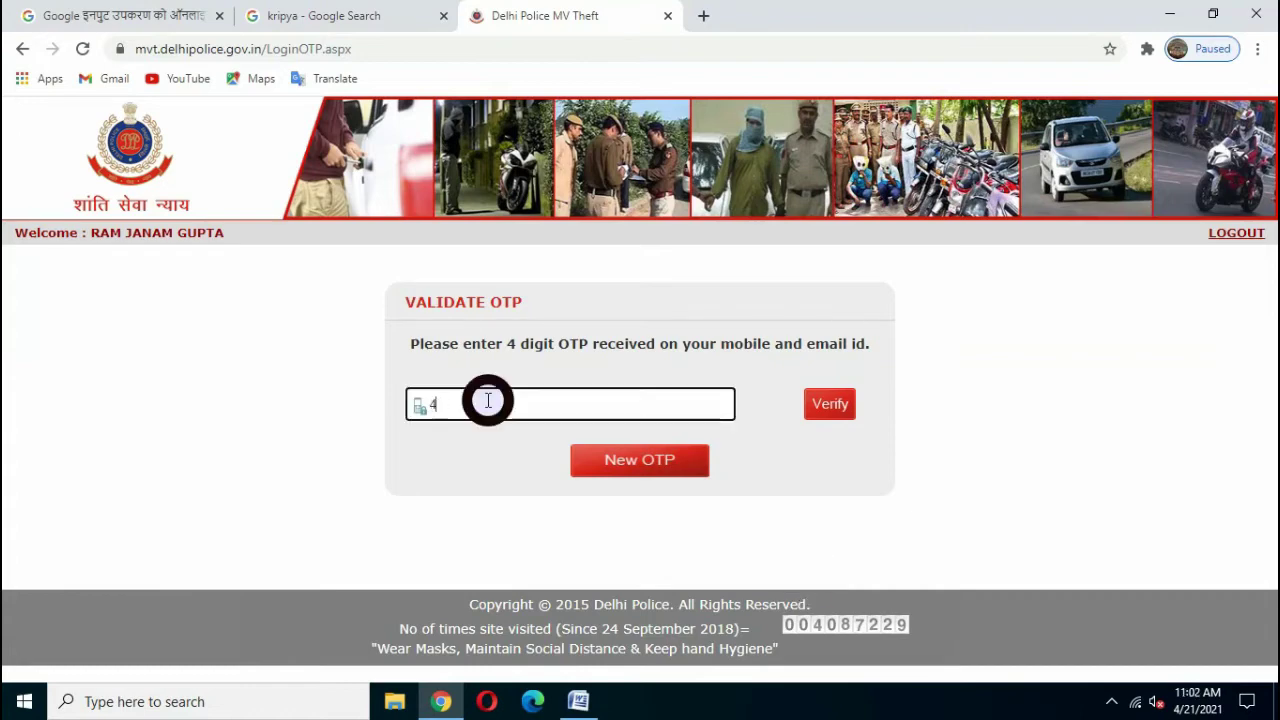
- Enter the remaining OTP characters, verify the code, and start a new FIR registration
click(838, 413)
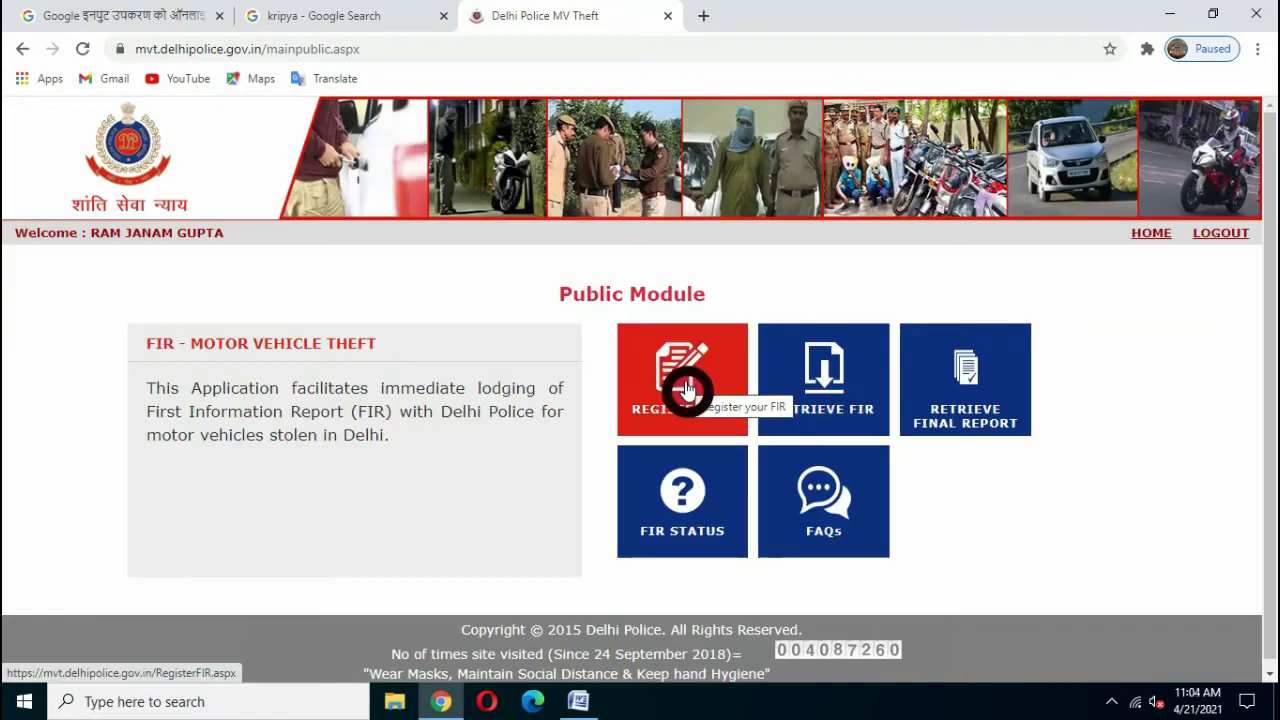
click(687, 390)
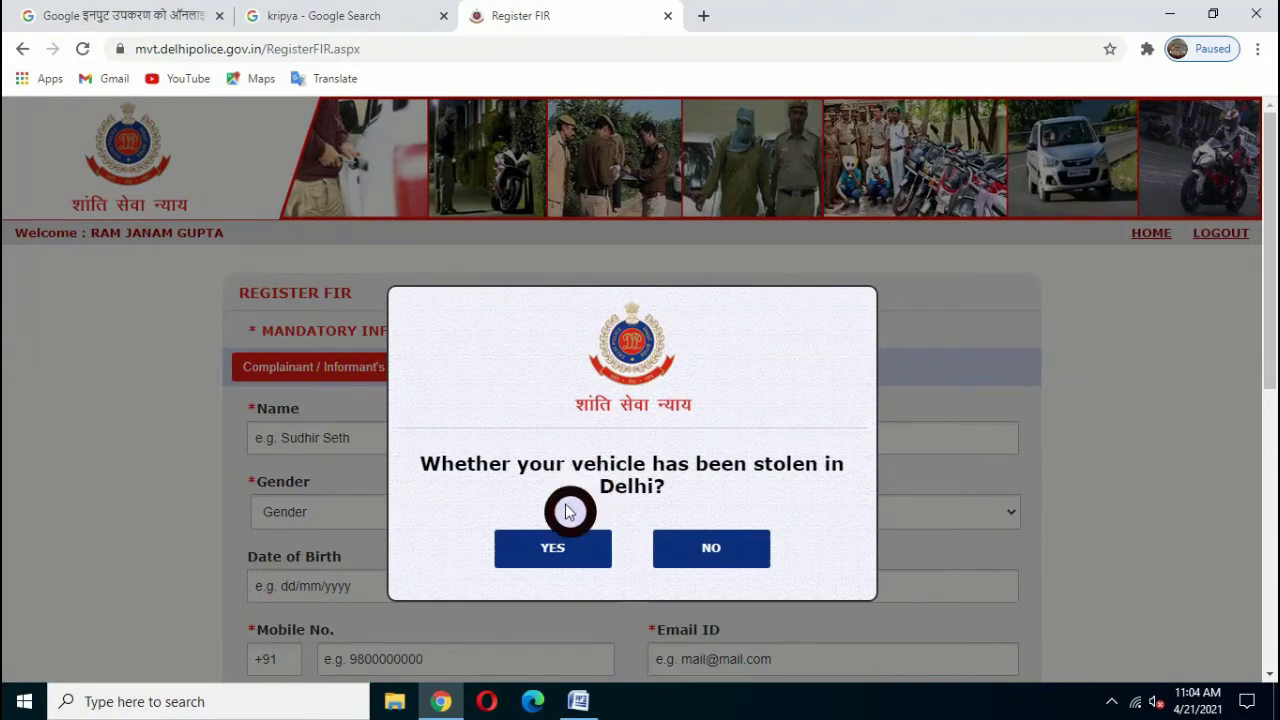
- Confirm the vehicle was stolen in Delhi and enter the complainant's name and parentage
click(558, 558)
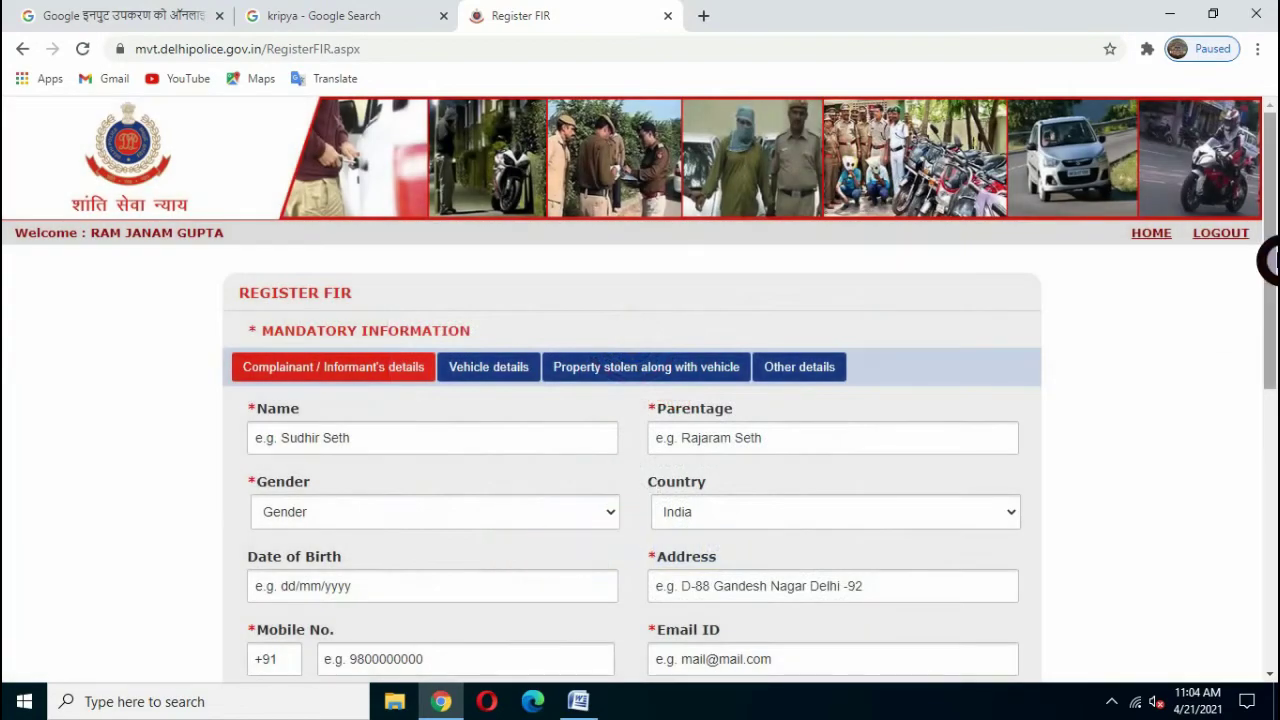
scroll(1270, 260, down, 2)
scroll(1268, 275, down, 1)
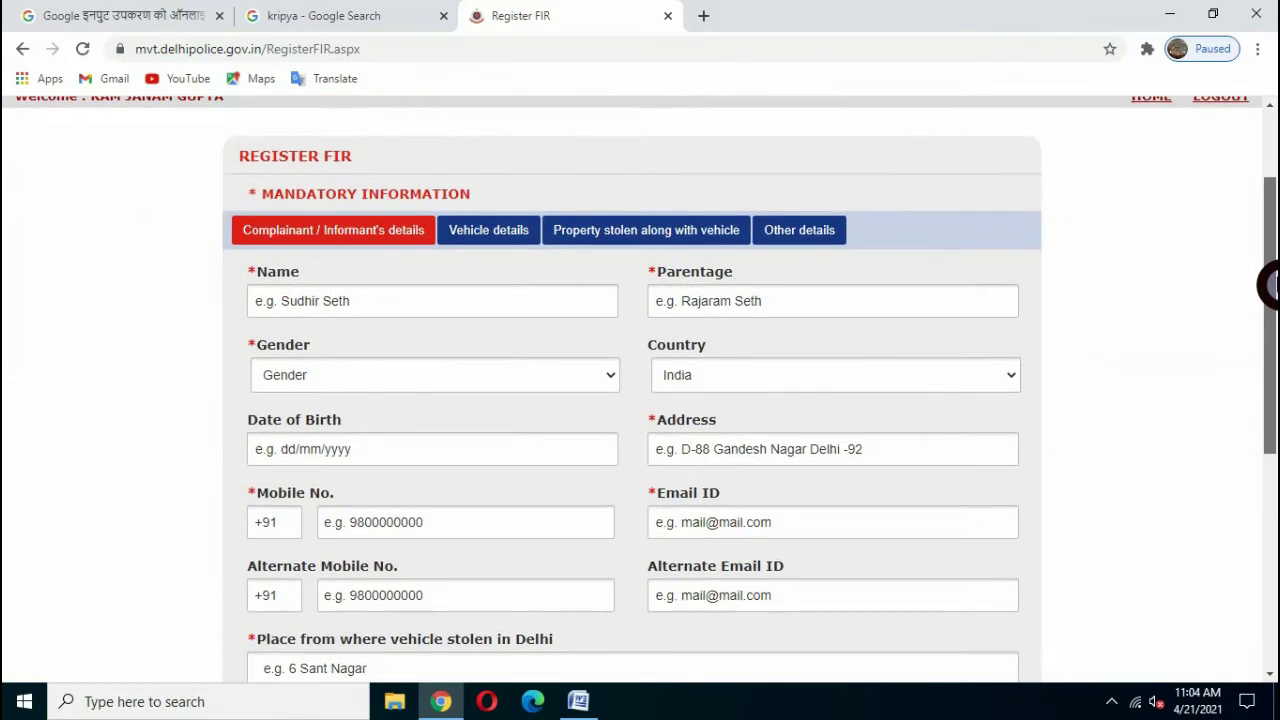
click(341, 289)
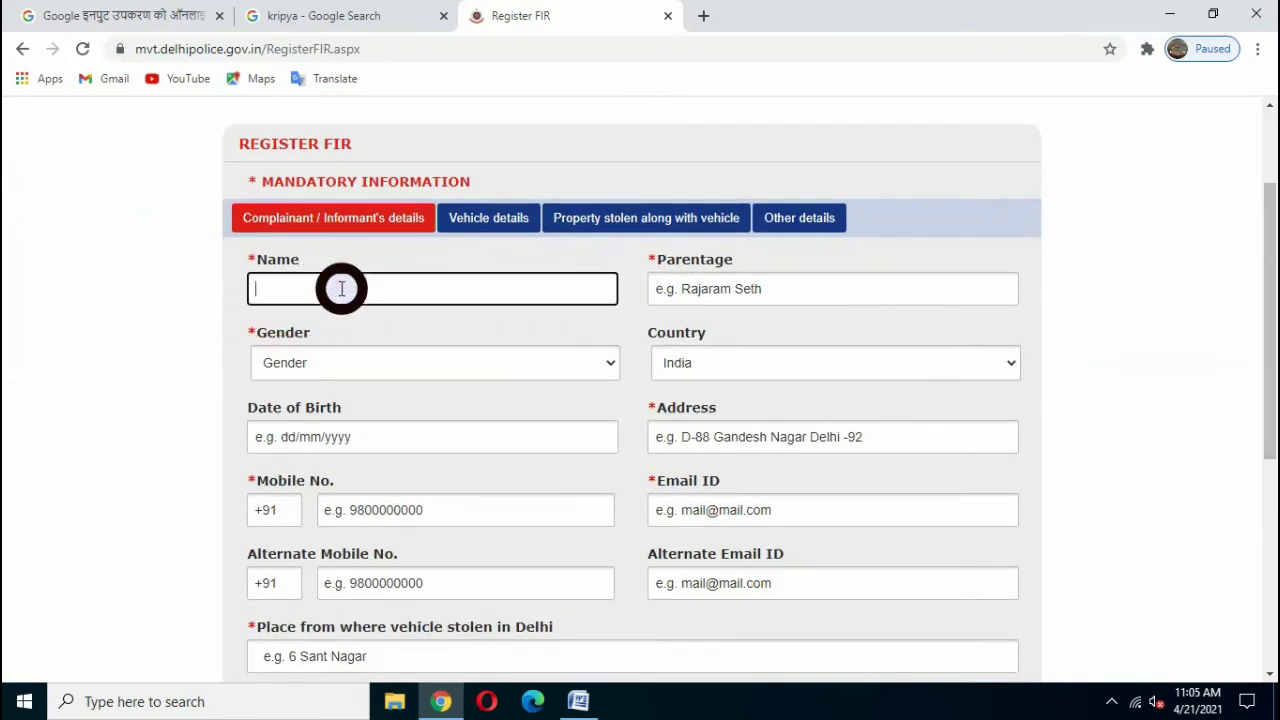
click(748, 289)
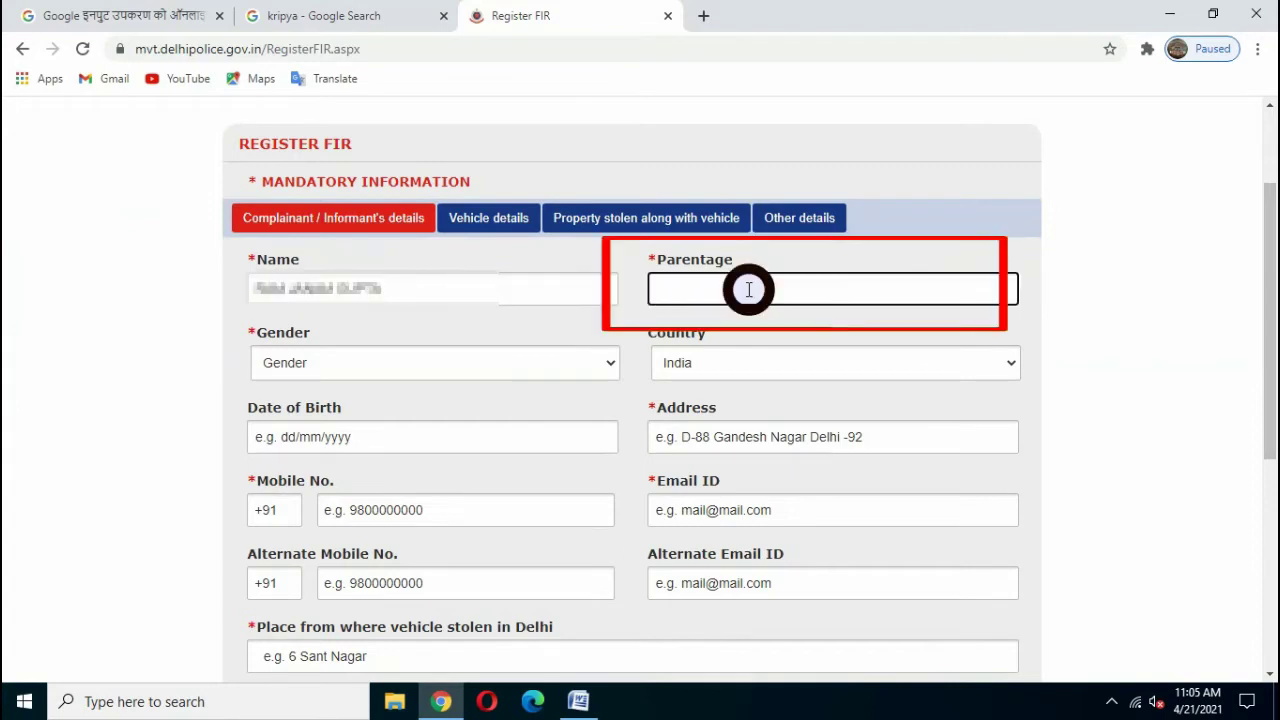
text(U)
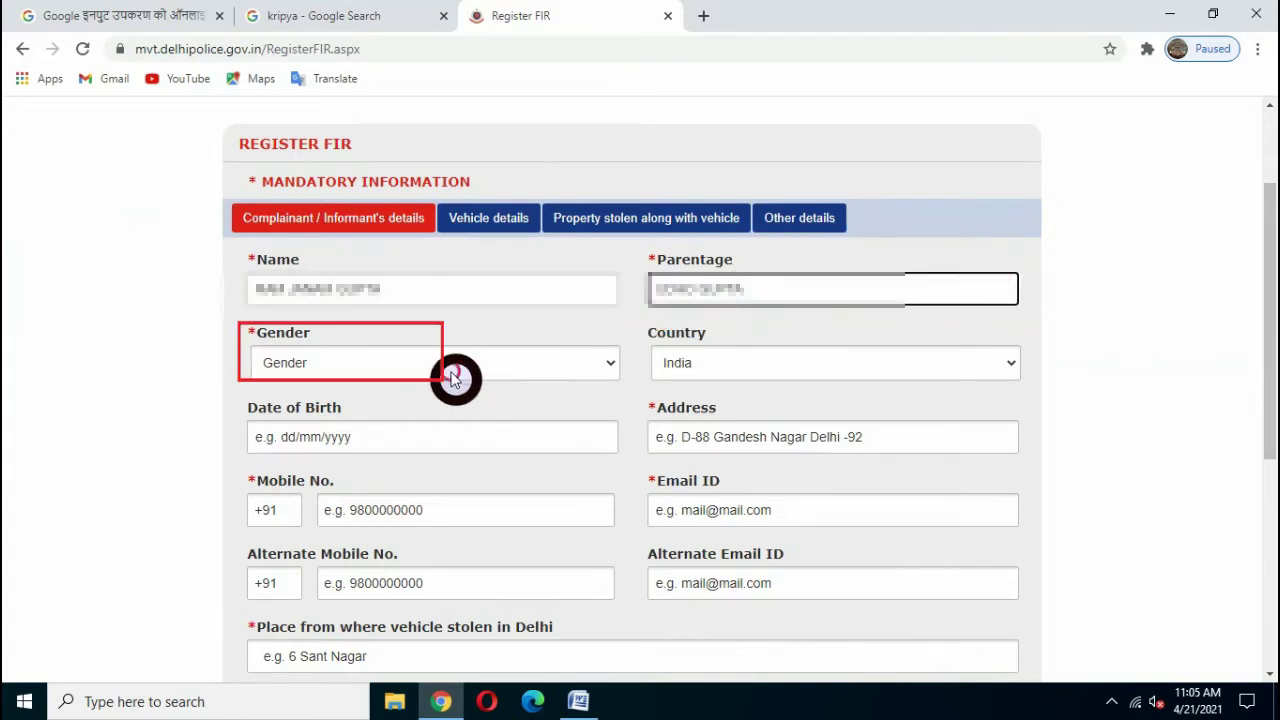
- Set the complainant's gender to Male and date of birth to 01/01/1967
click(456, 372)
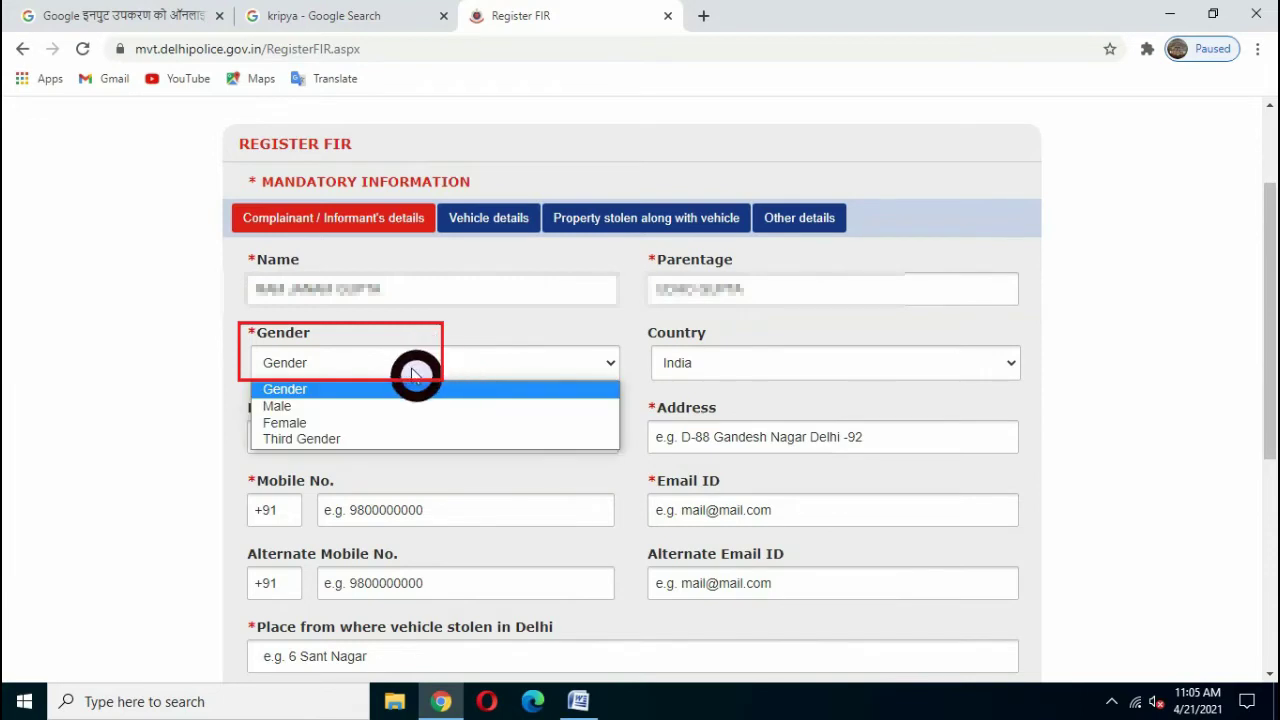
click(408, 407)
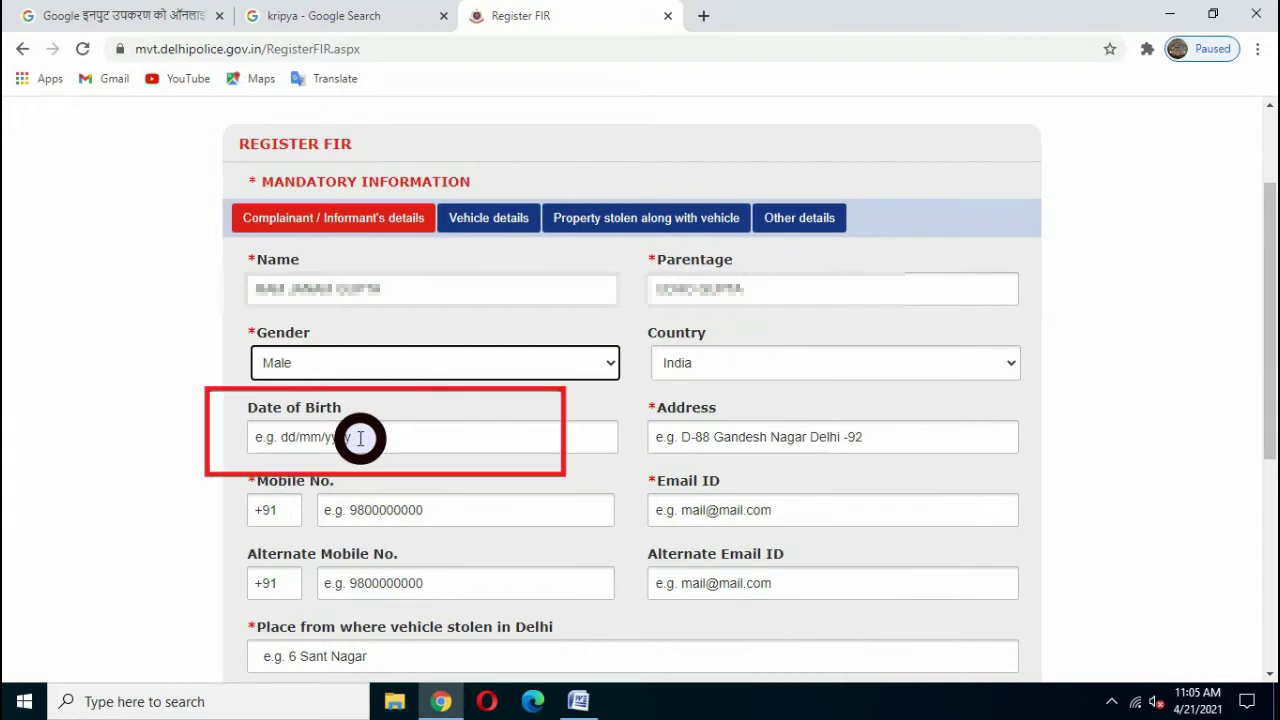
click(360, 437)
text(01/01/1967)
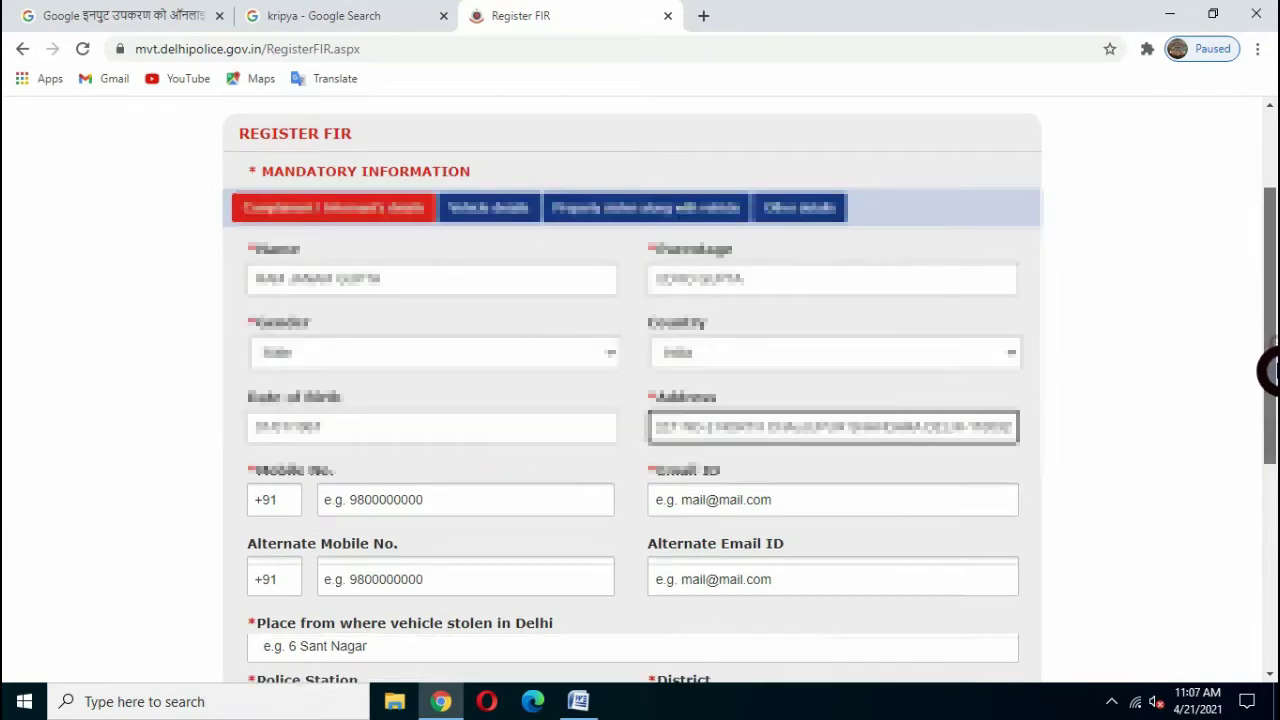
- Fill in the complainant's mobile number, alternate mobile and e-mail fields
scroll(1271, 366, down, 1)
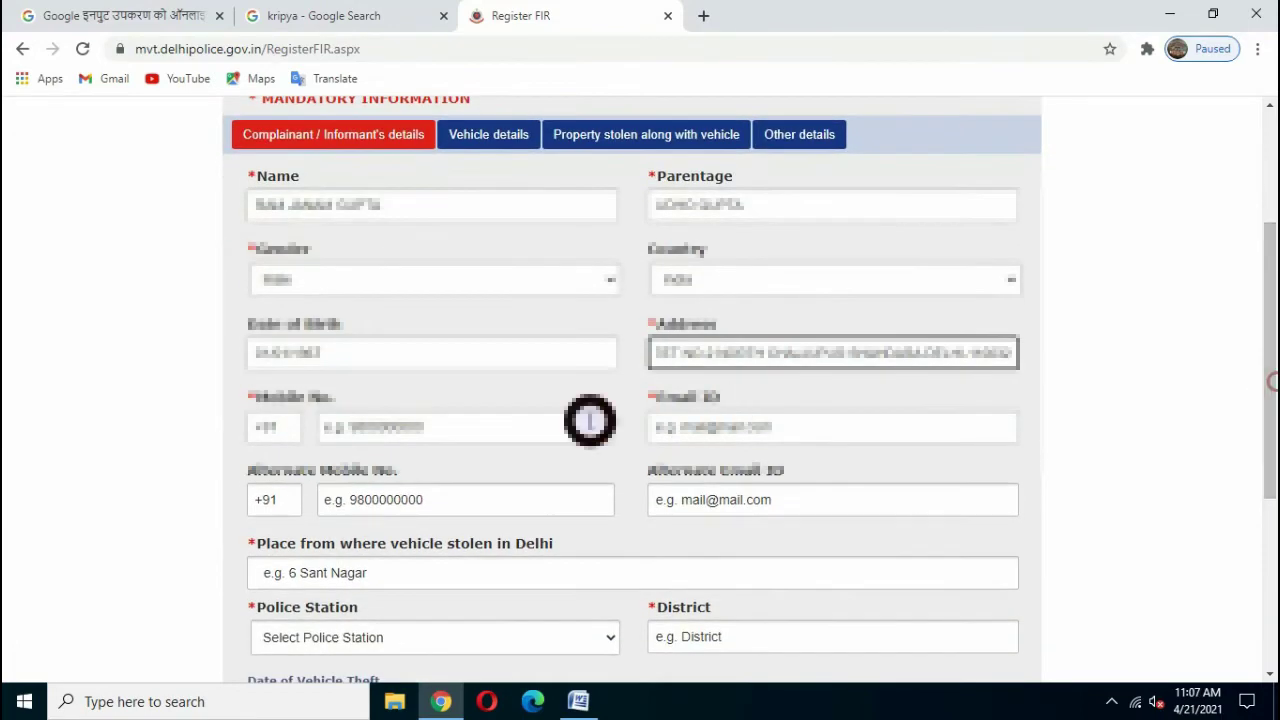
click(403, 425)
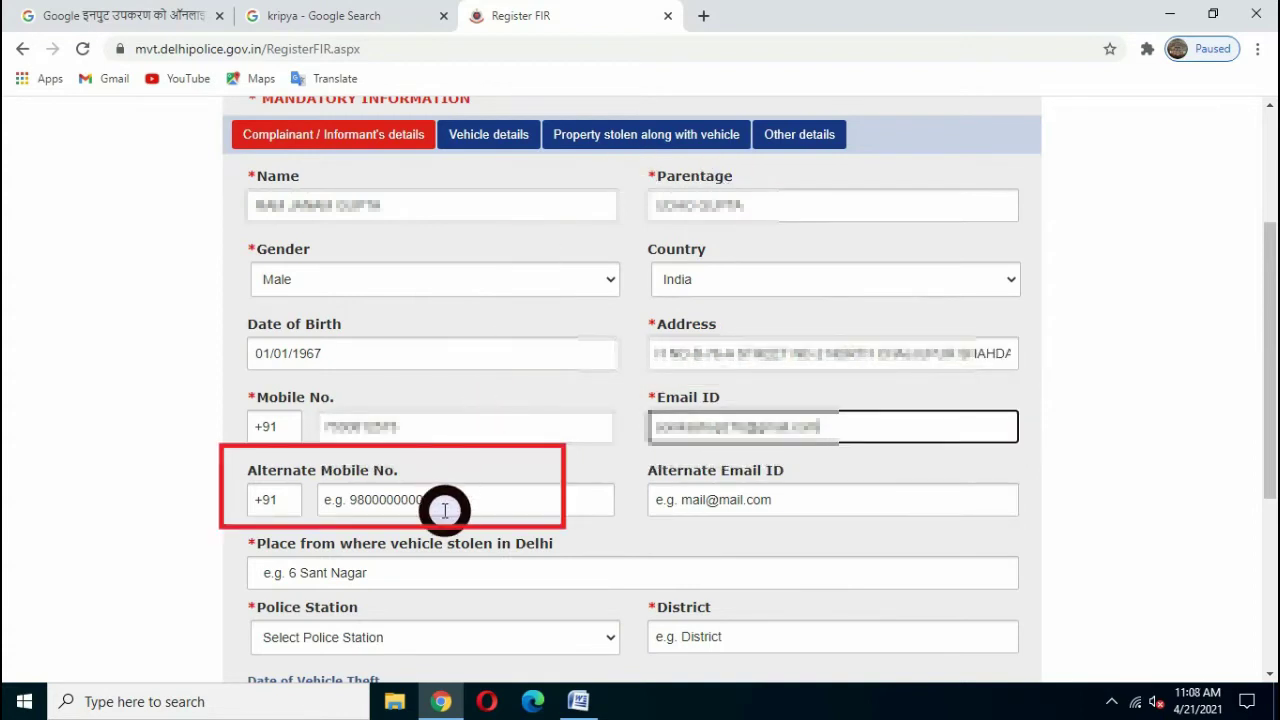
click(445, 501)
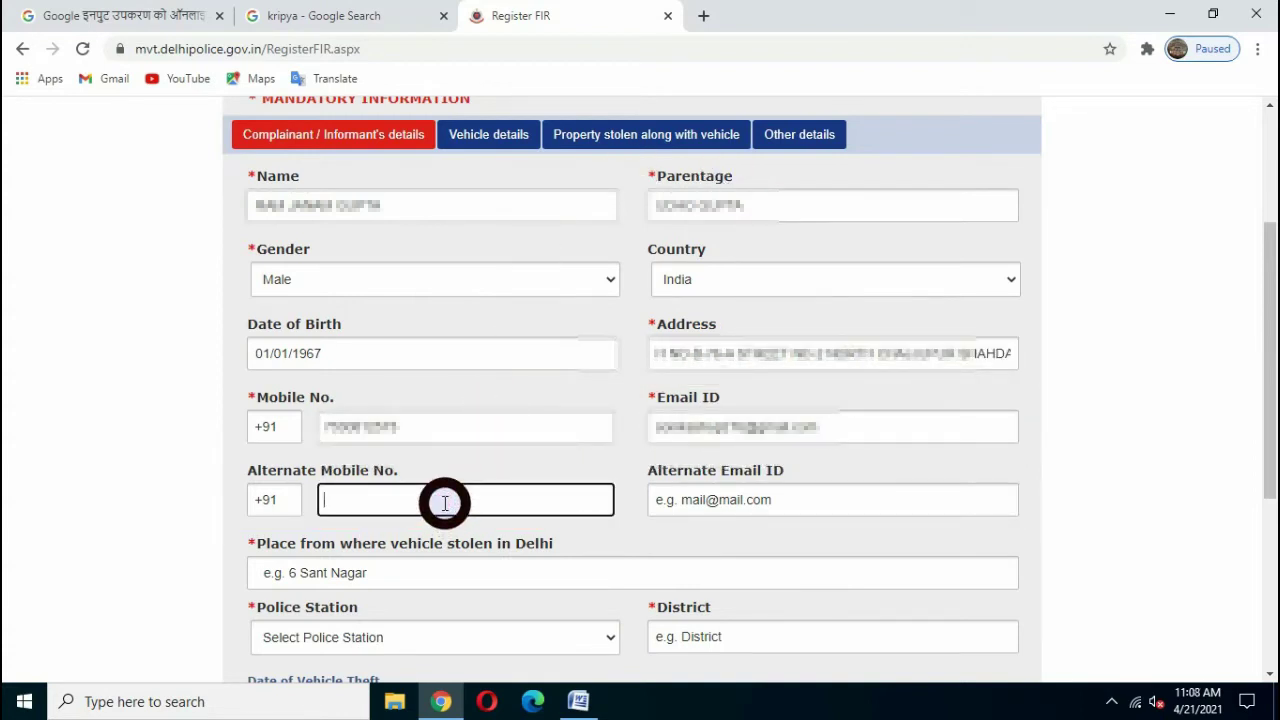
click(800, 507)
scroll(383, 375, down, 2)
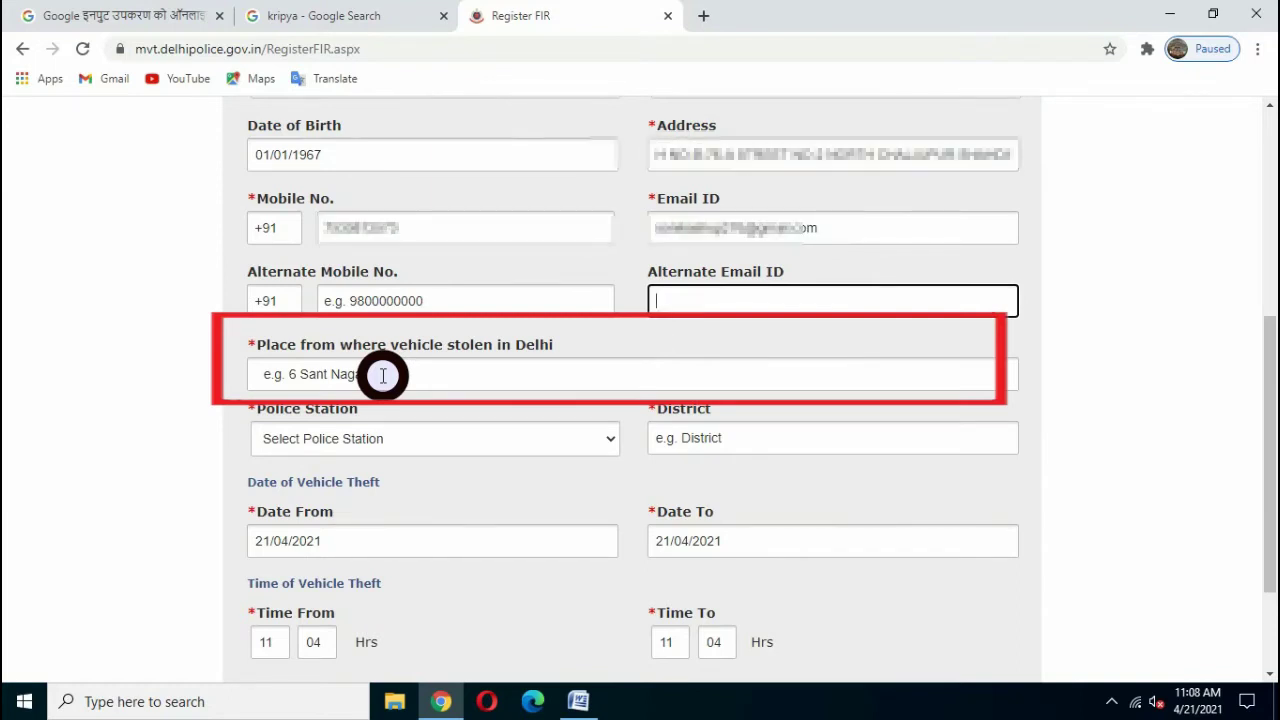
- Paste the theft location and set police station JYOTI NAGAR, district NORTH EAST
click(459, 377)
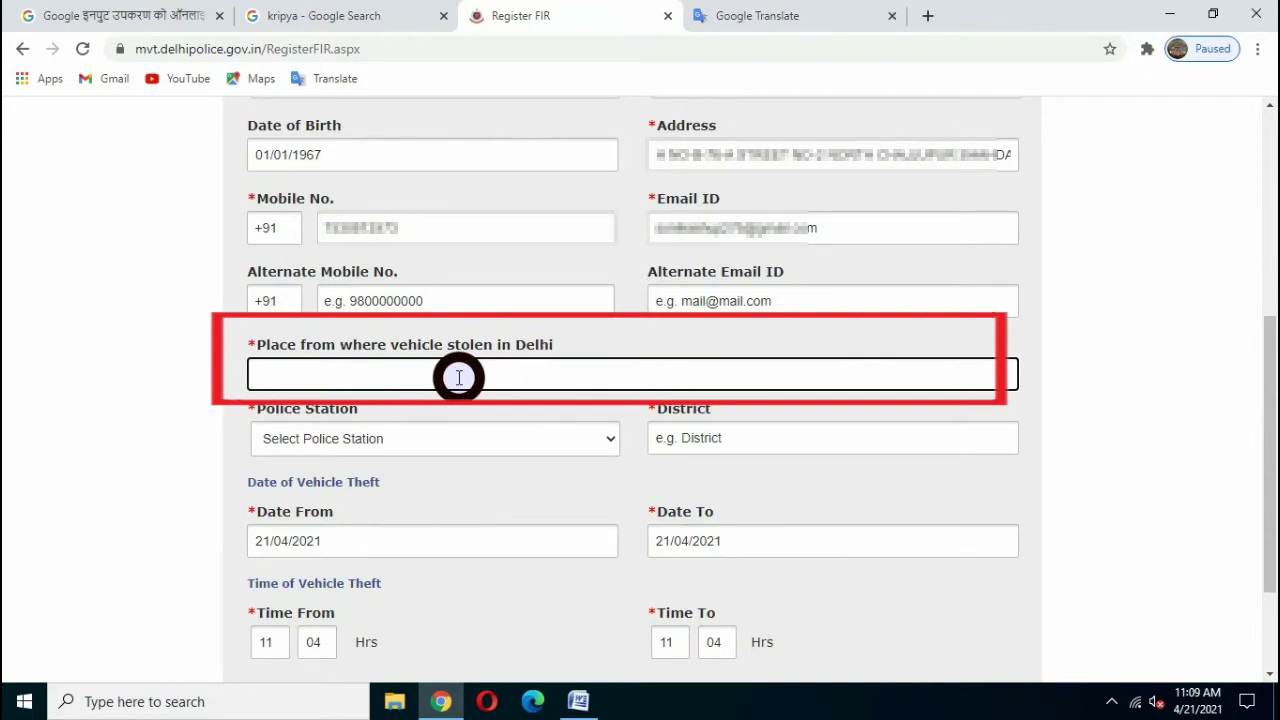
key(ctrl+v)
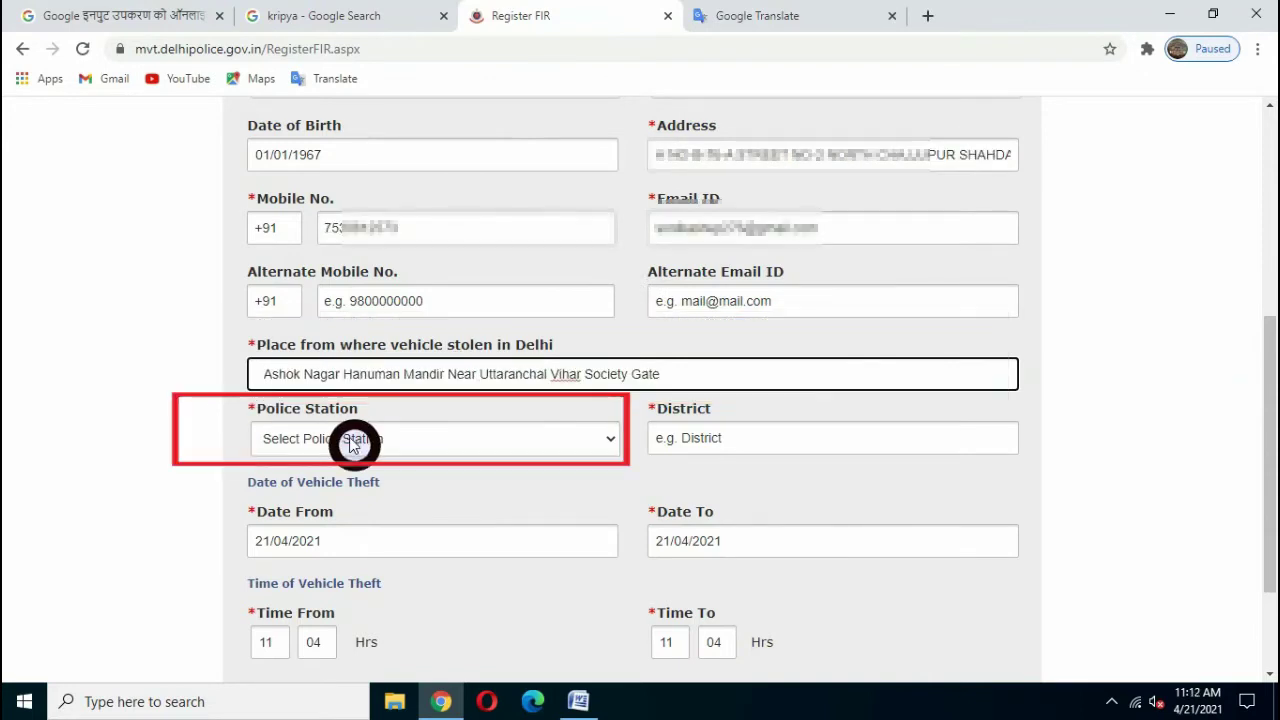
click(352, 441)
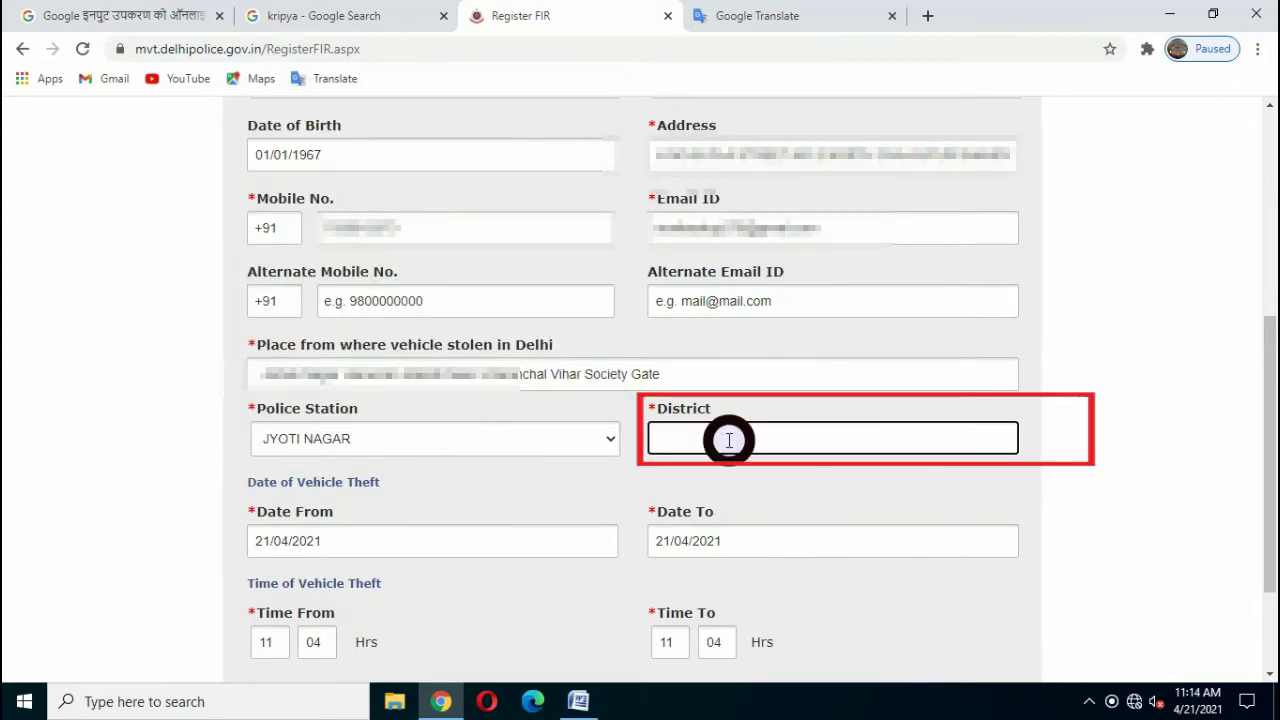
text(NORTH EAST)
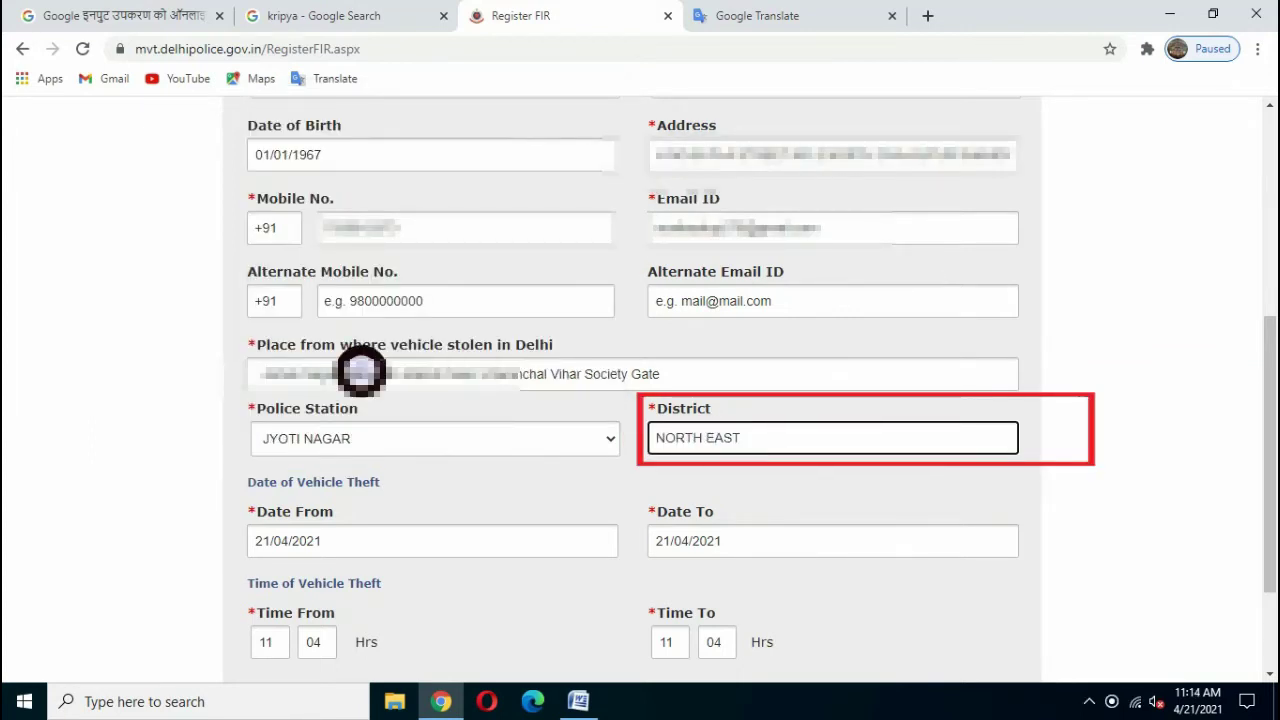
scroll(284, 375, down, 2)
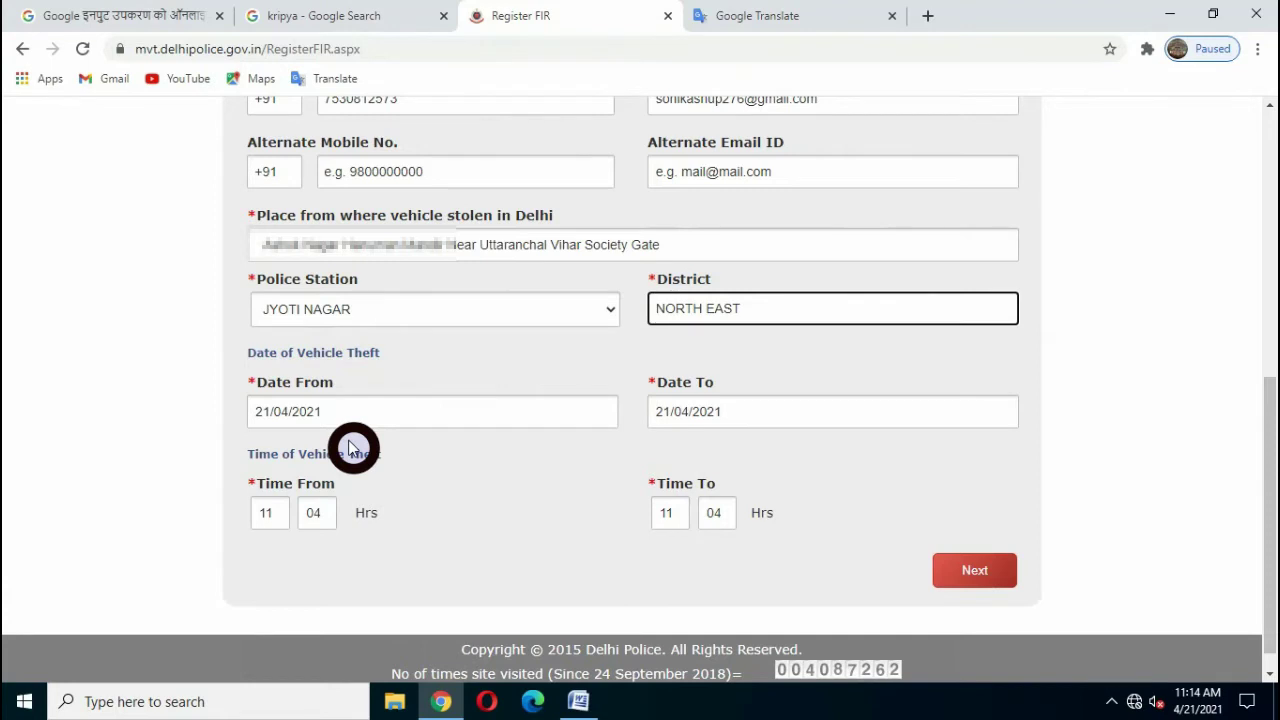
- Set the theft date to 07/04/2021 and the Time From to 10:00
click(280, 423)
click(300, 447)
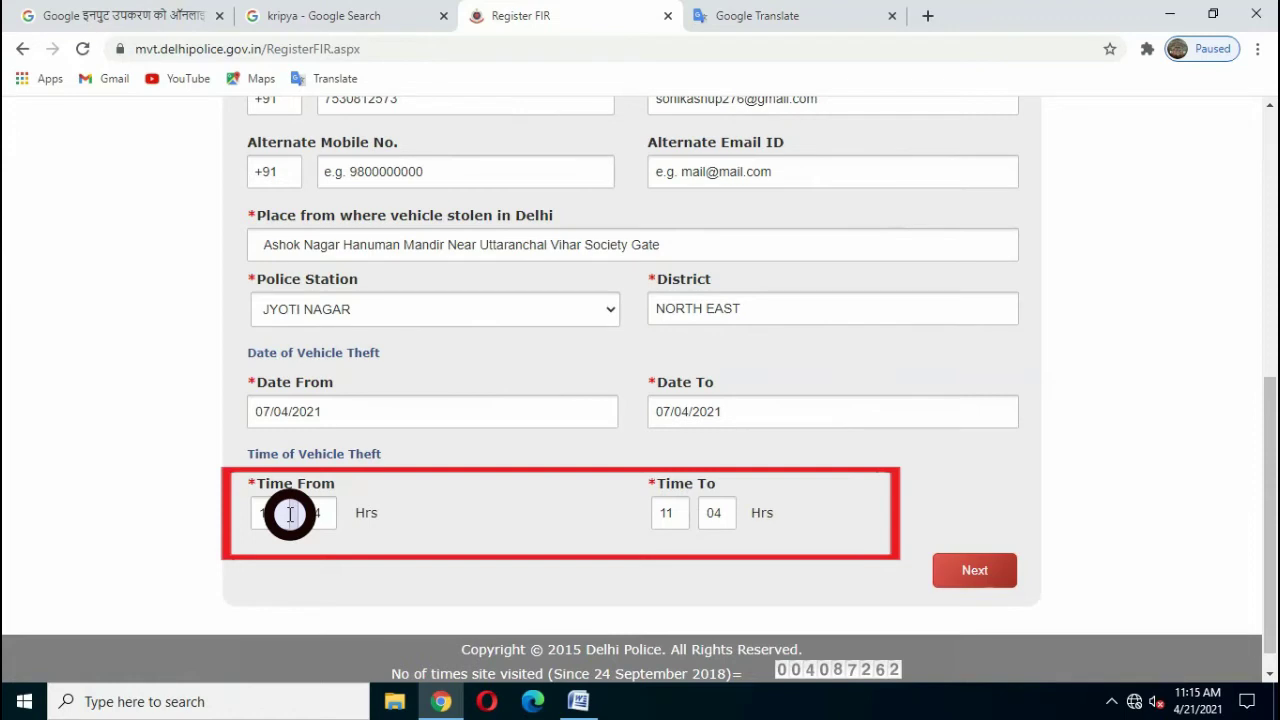
double_click(288, 514)
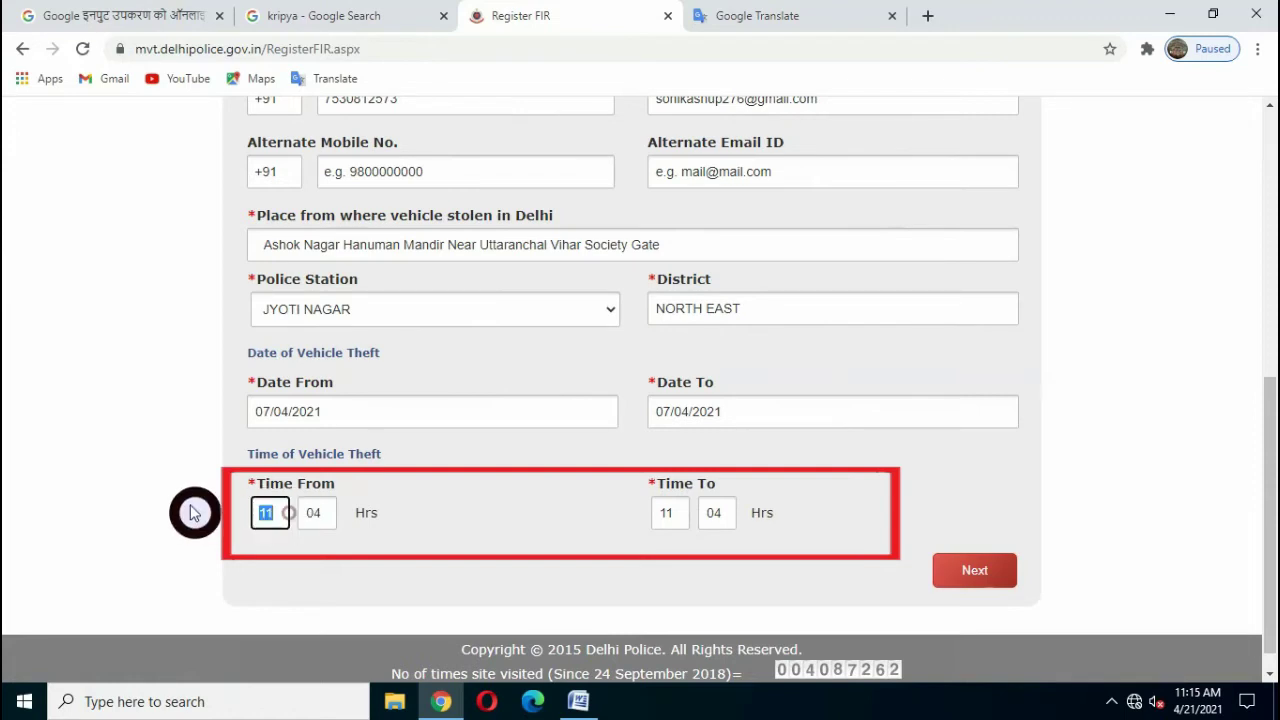
text(10)
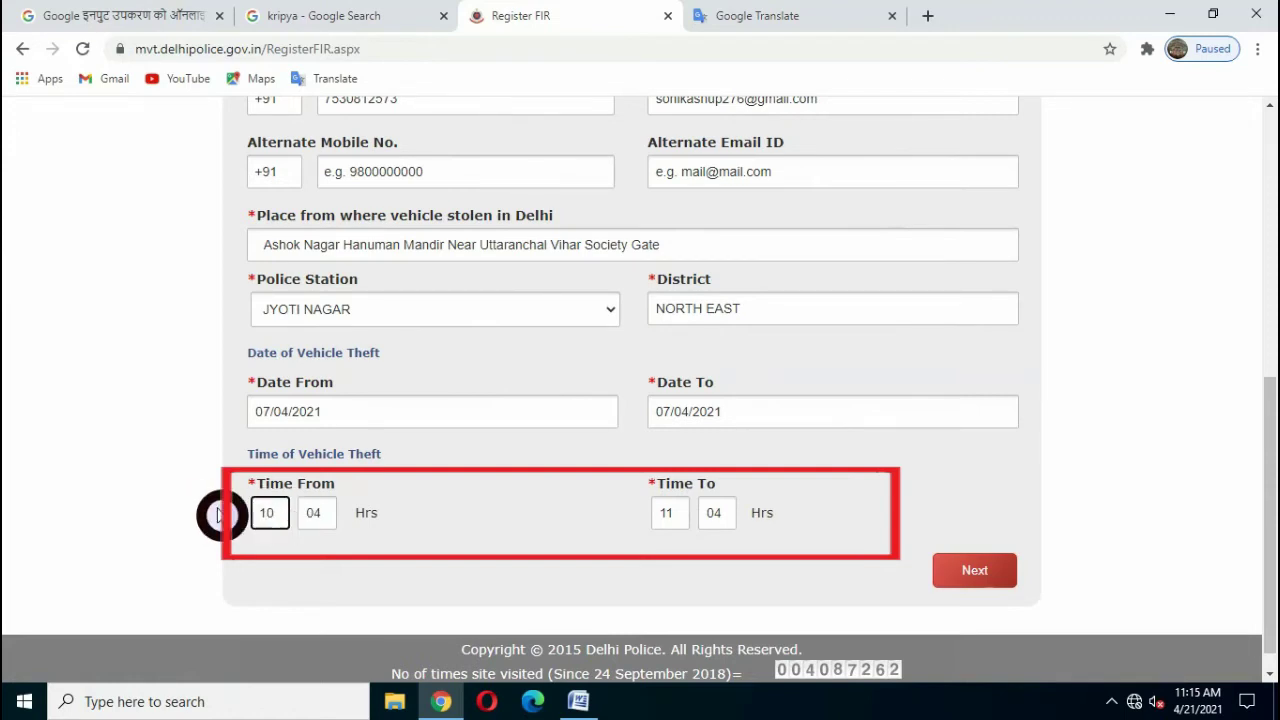
click(318, 510)
drag(294, 510, 278, 509)
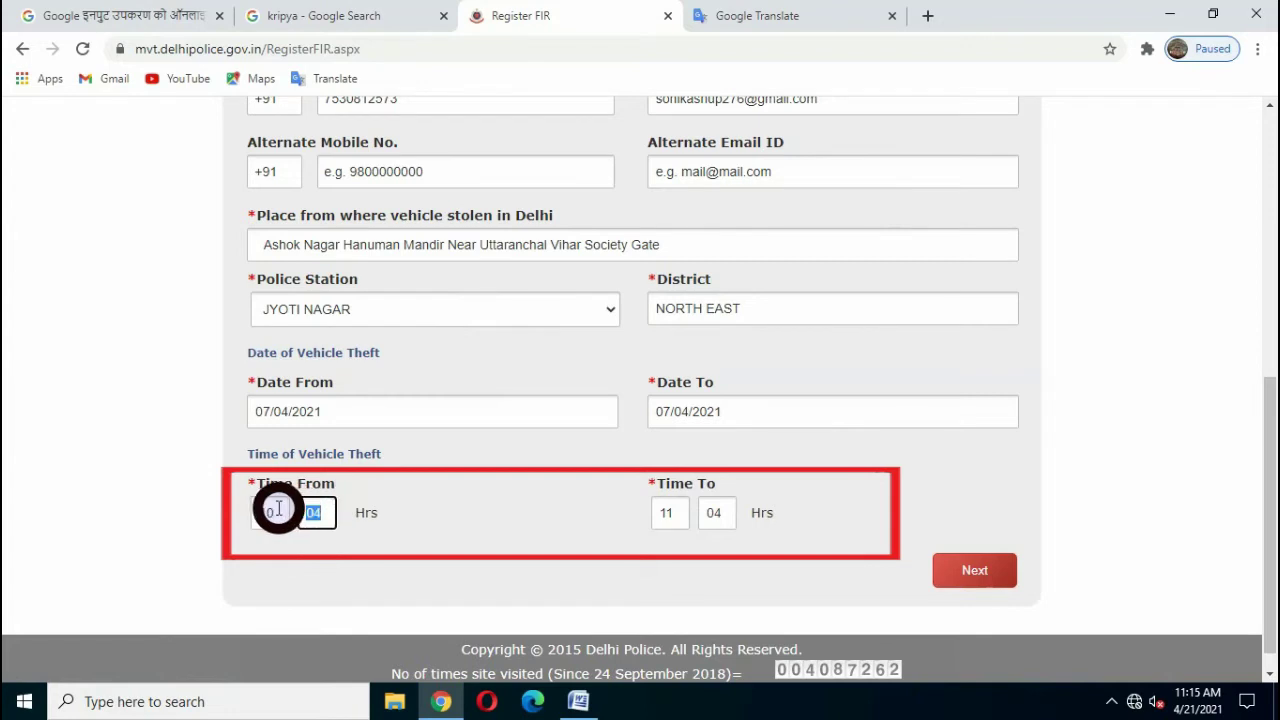
text(00)
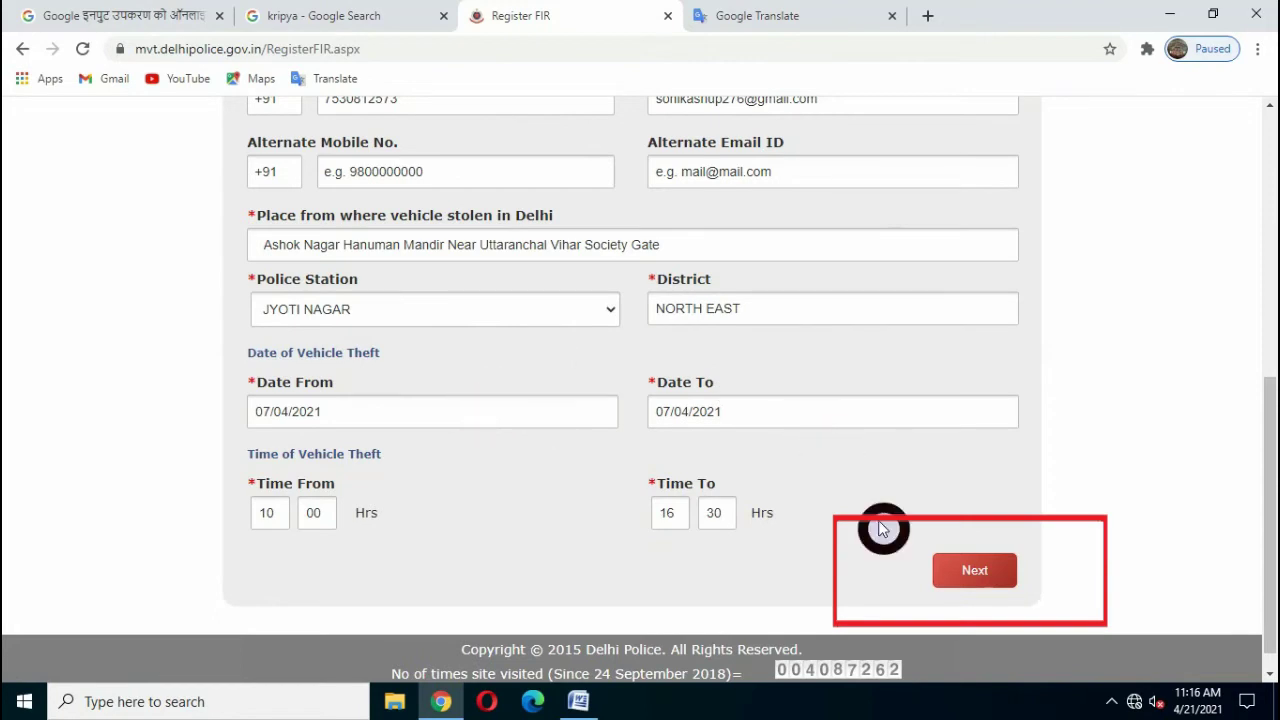
- Move to vehicle details and look up the vehicle by its registration number
click(971, 570)
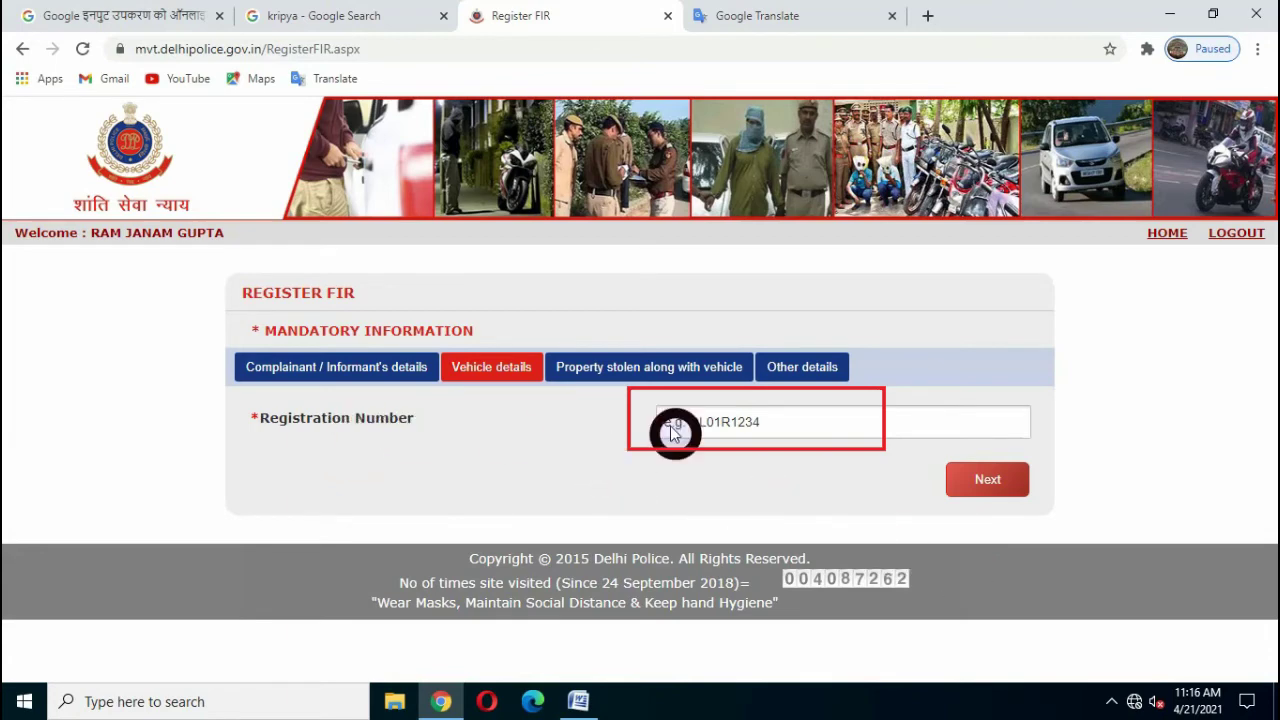
click(777, 427)
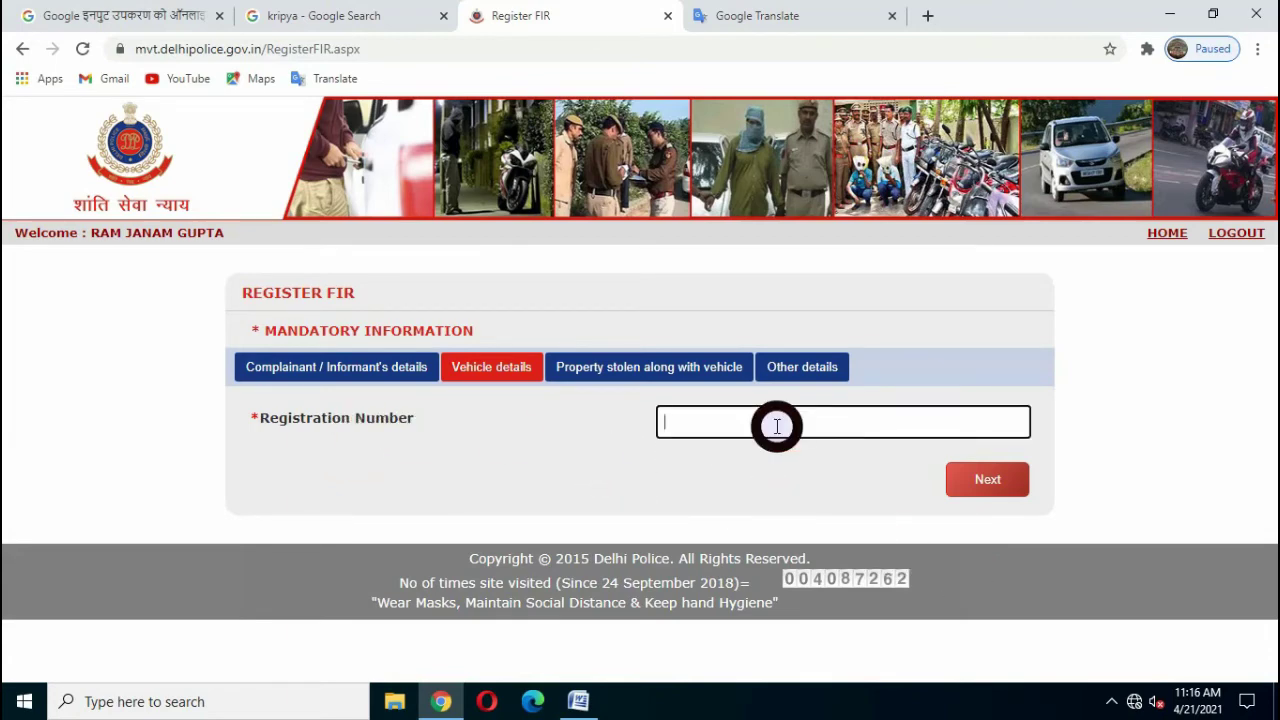
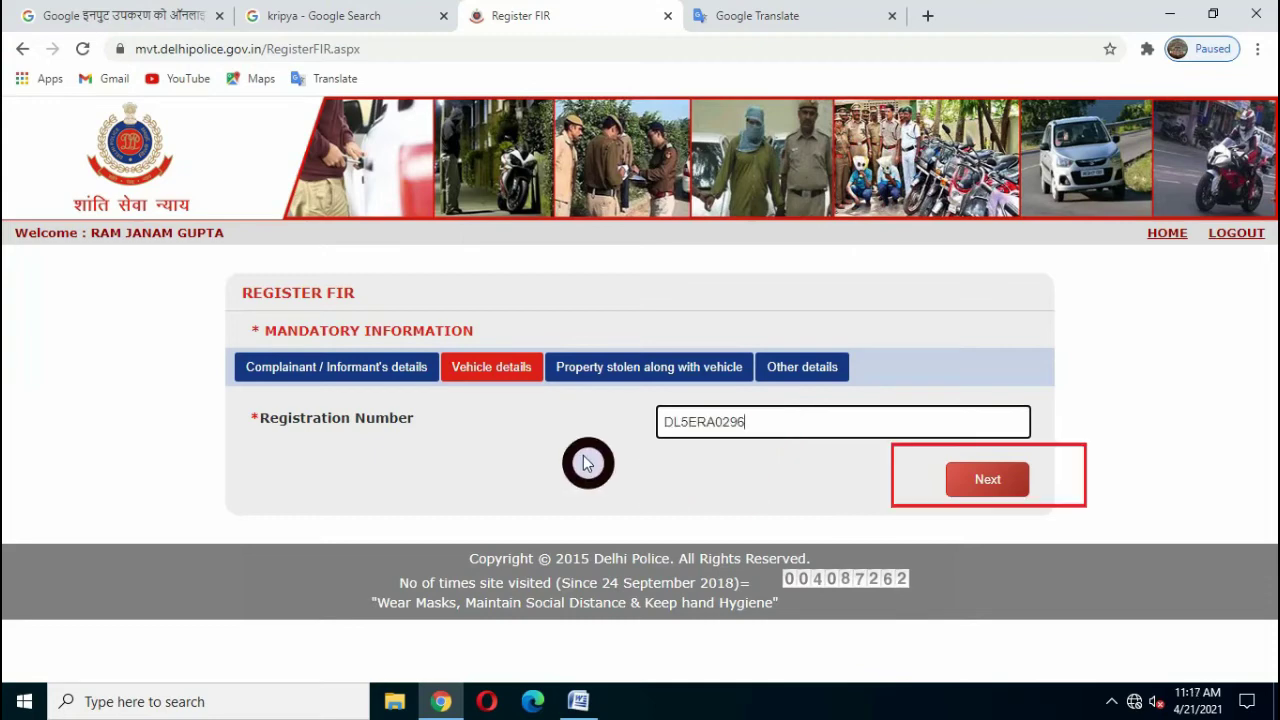
click(990, 488)
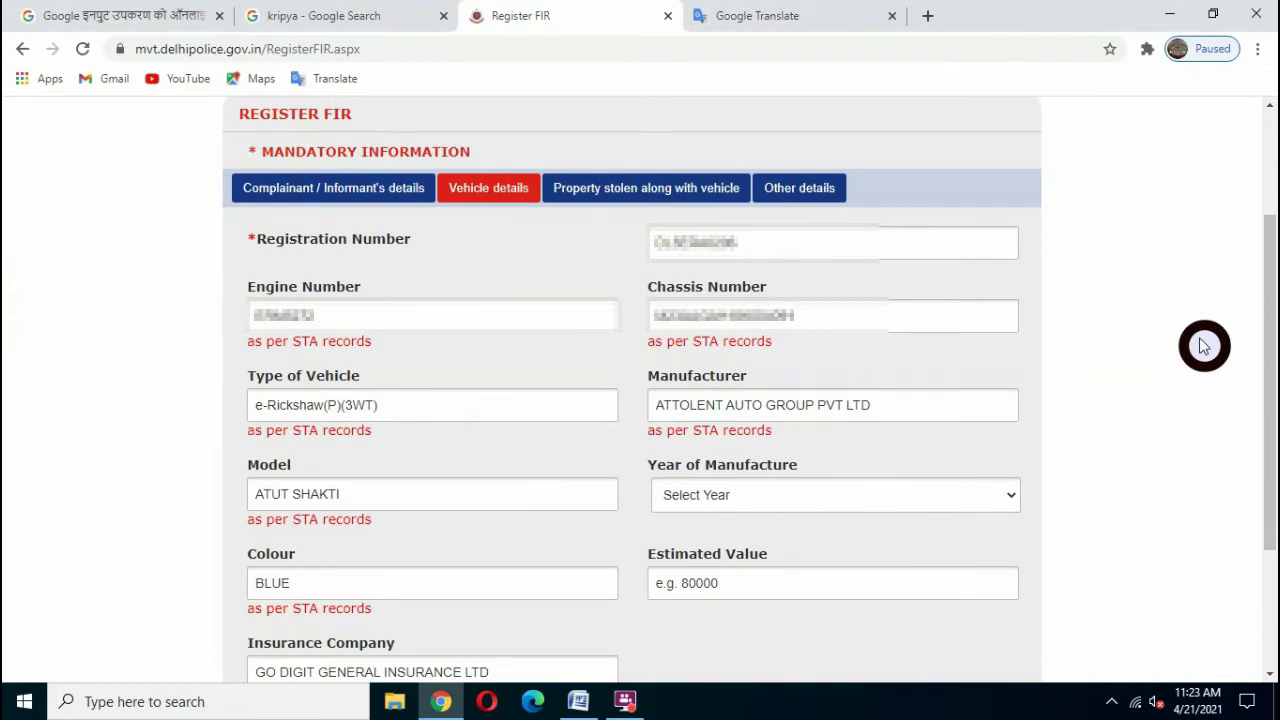
- Review the fetched STA vehicle record and continue to the stolen-property section
click(757, 240)
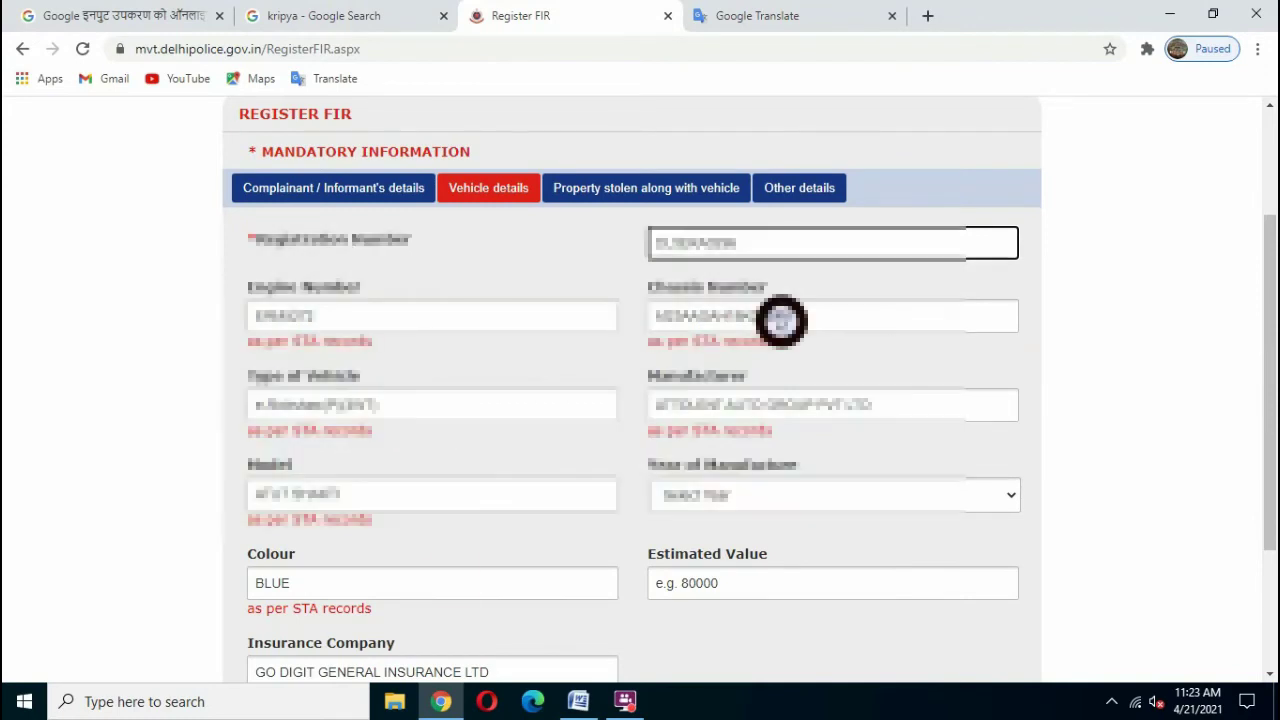
drag(1270, 385, 1272, 487)
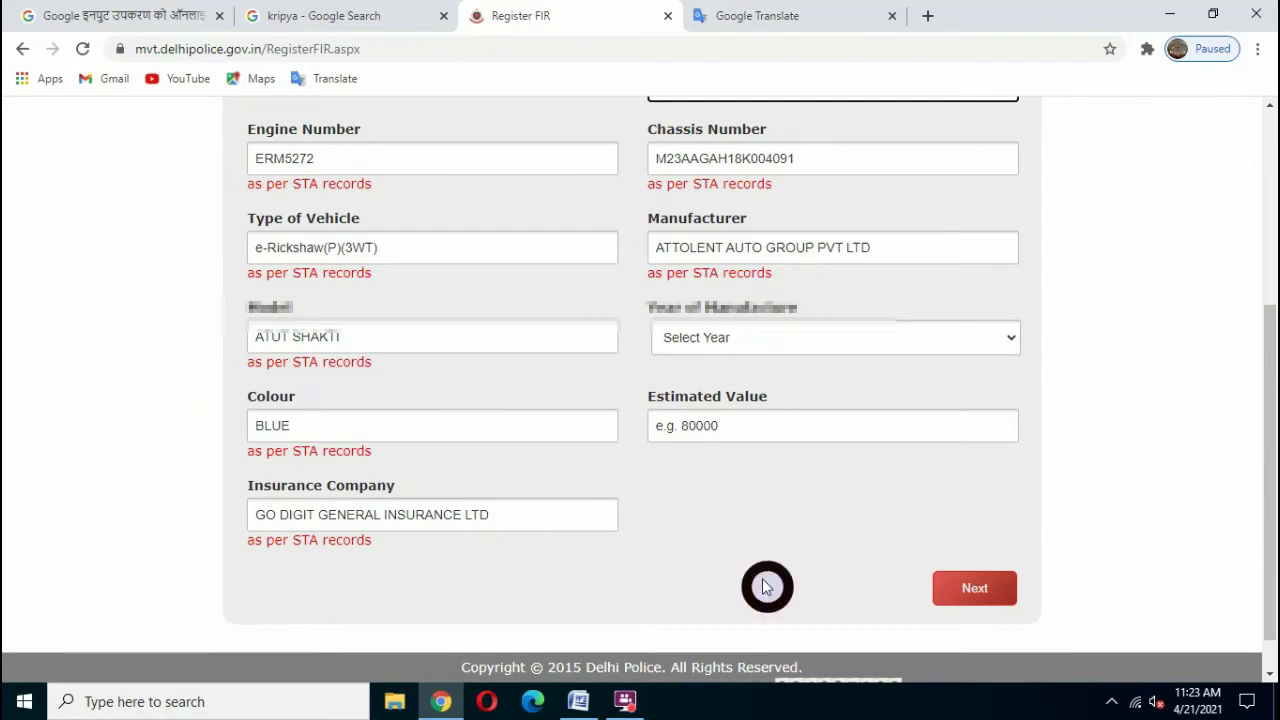
drag(1270, 452, 1269, 446)
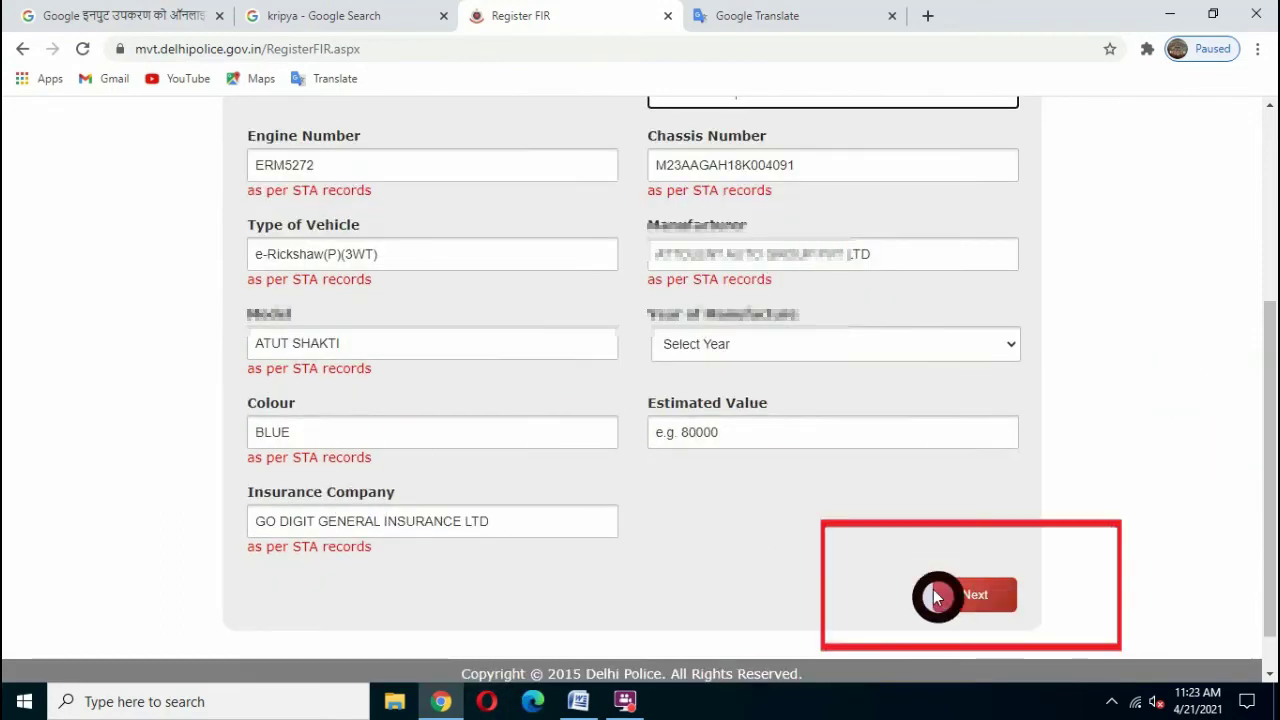
click(973, 596)
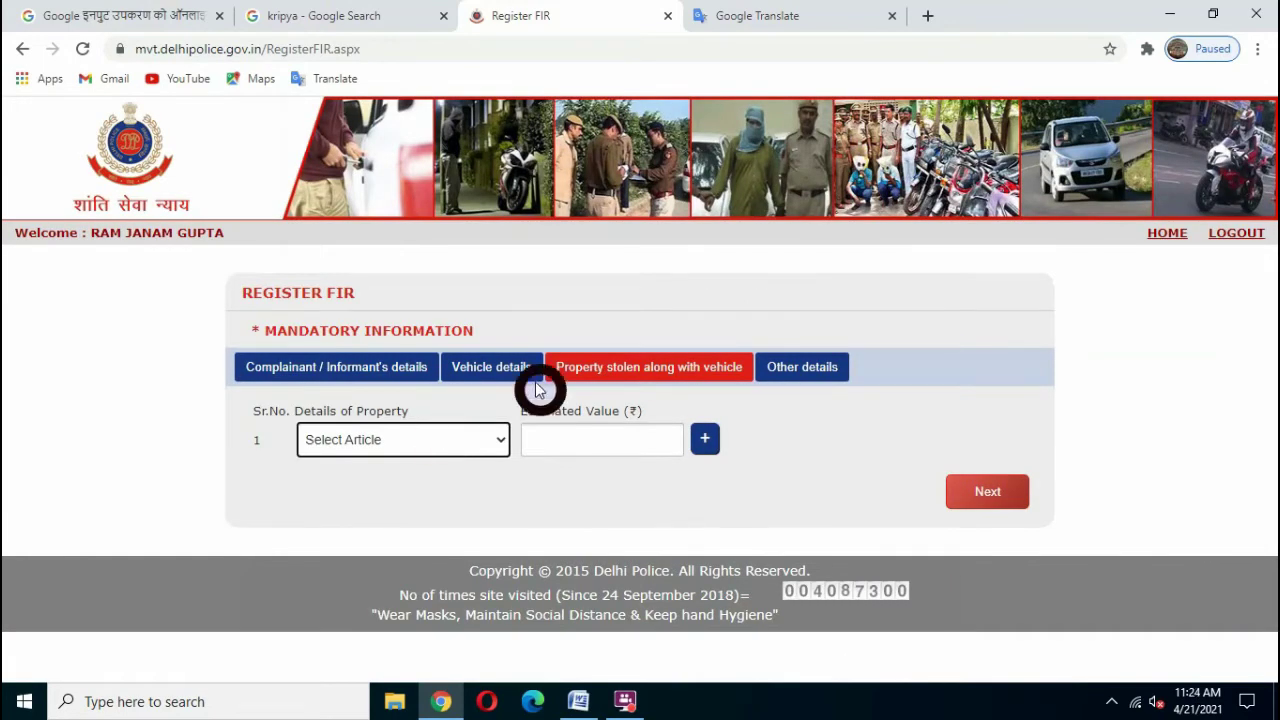
- Browse the Select Article list, close it with nothing chosen, and continue to Other details
click(413, 445)
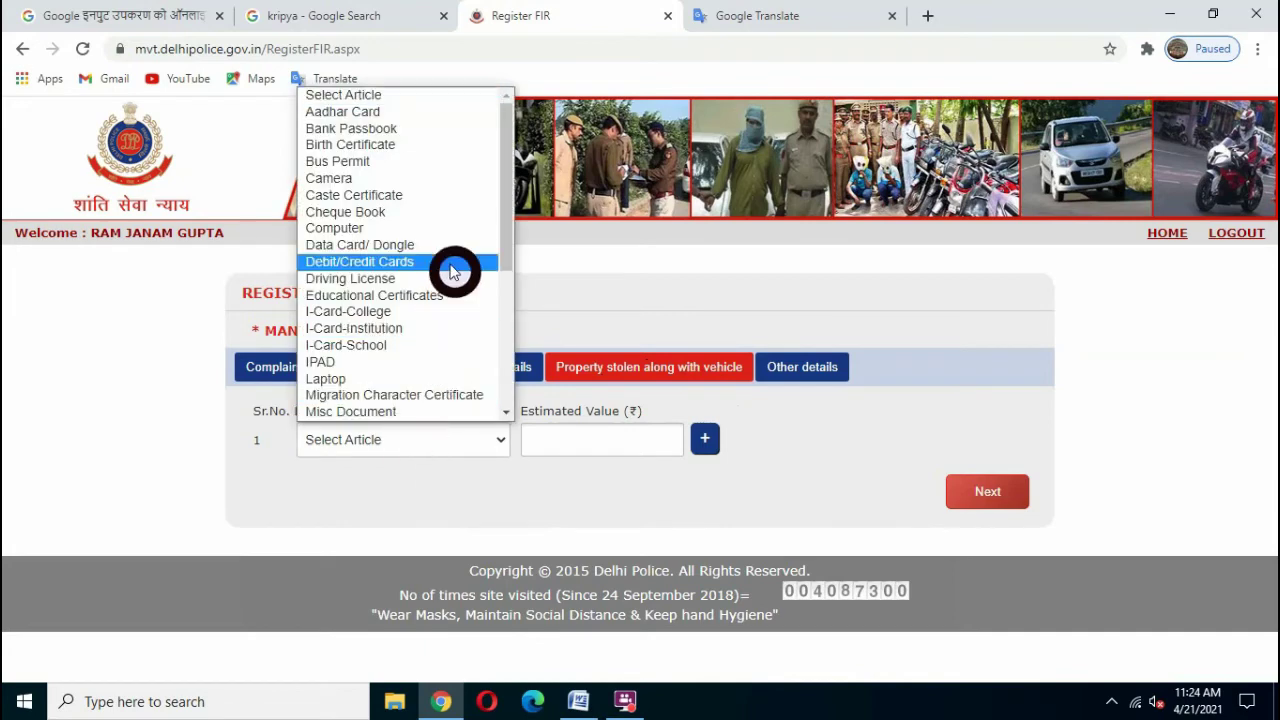
drag(512, 218, 509, 160)
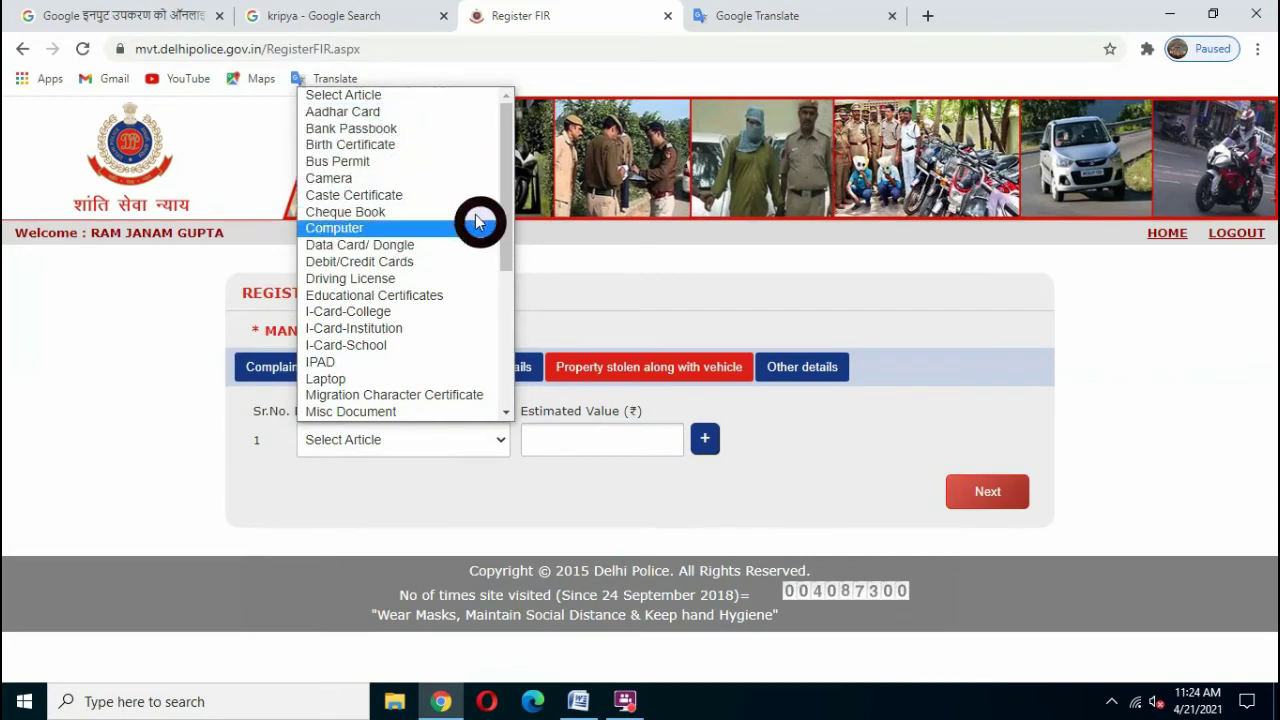
drag(503, 205, 506, 390)
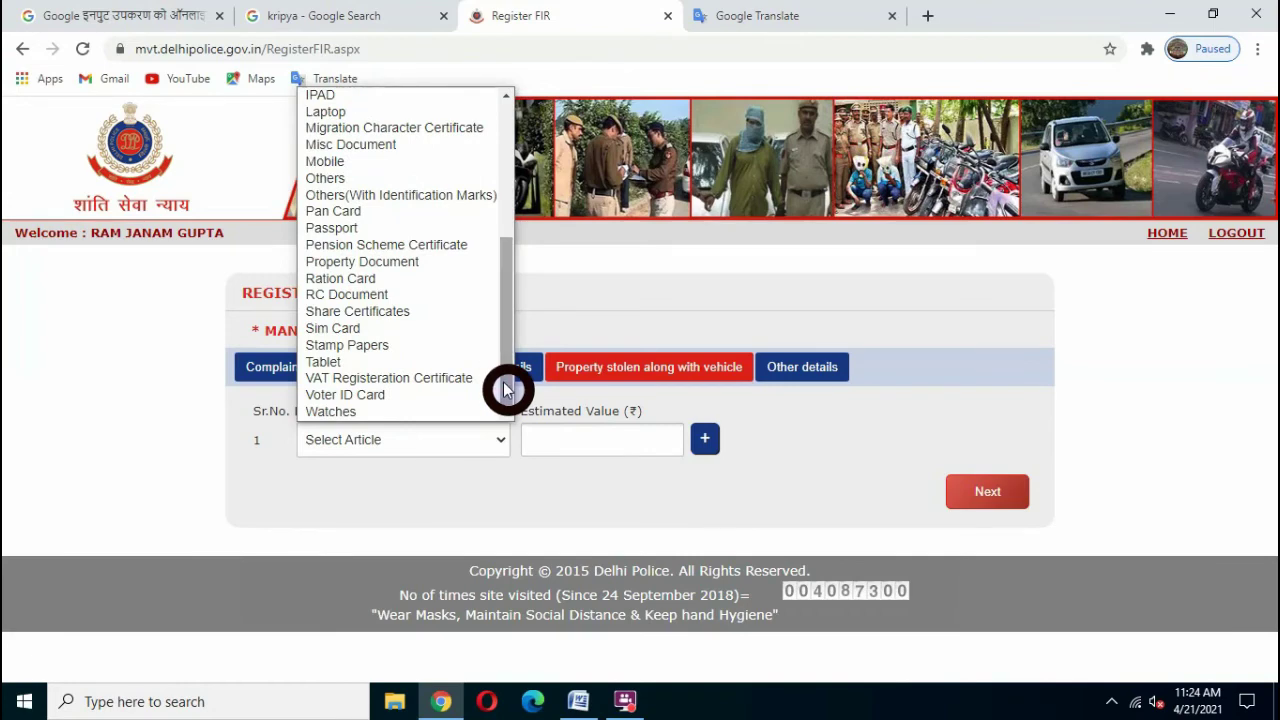
click(560, 489)
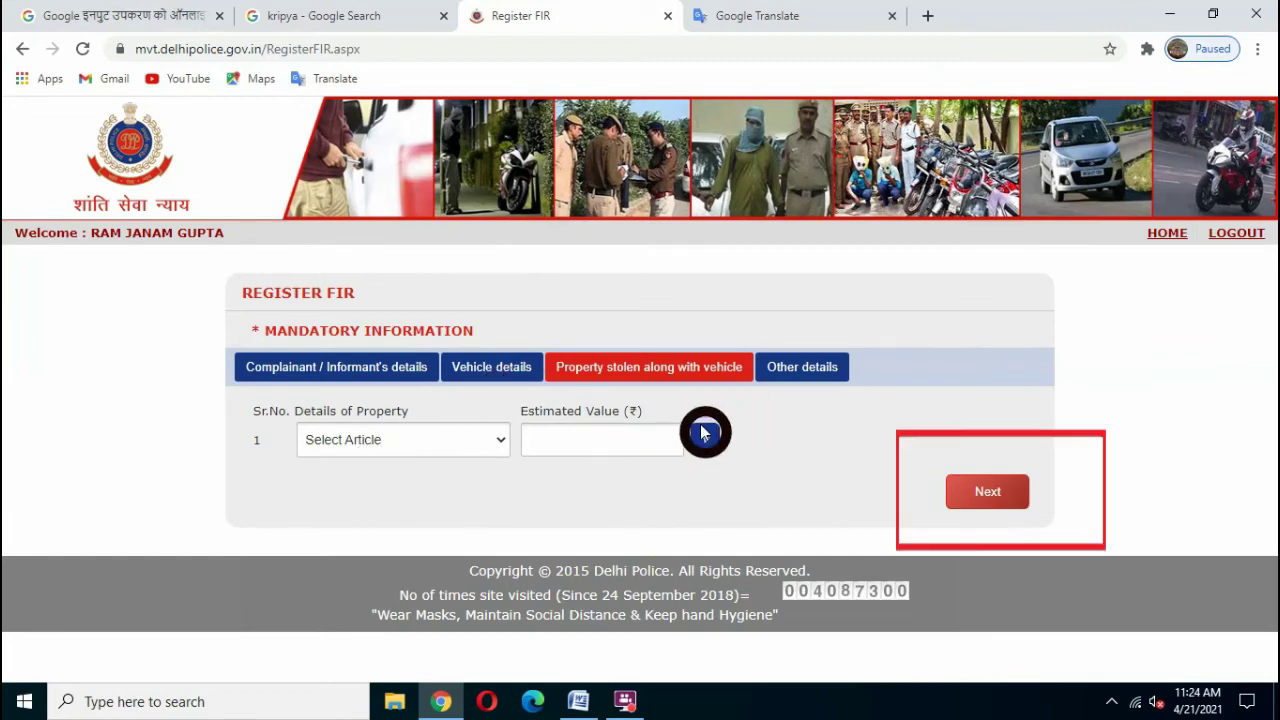
click(988, 492)
drag(1269, 271, 1270, 337)
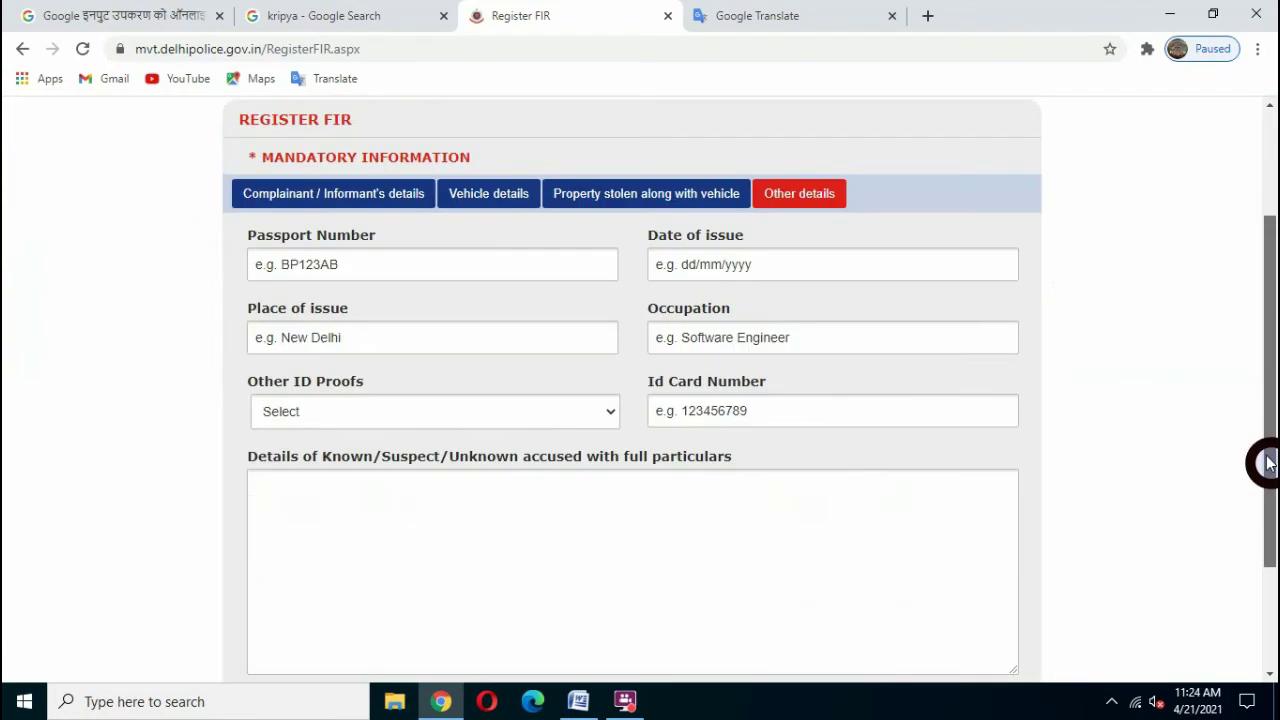
drag(1266, 455, 1266, 461)
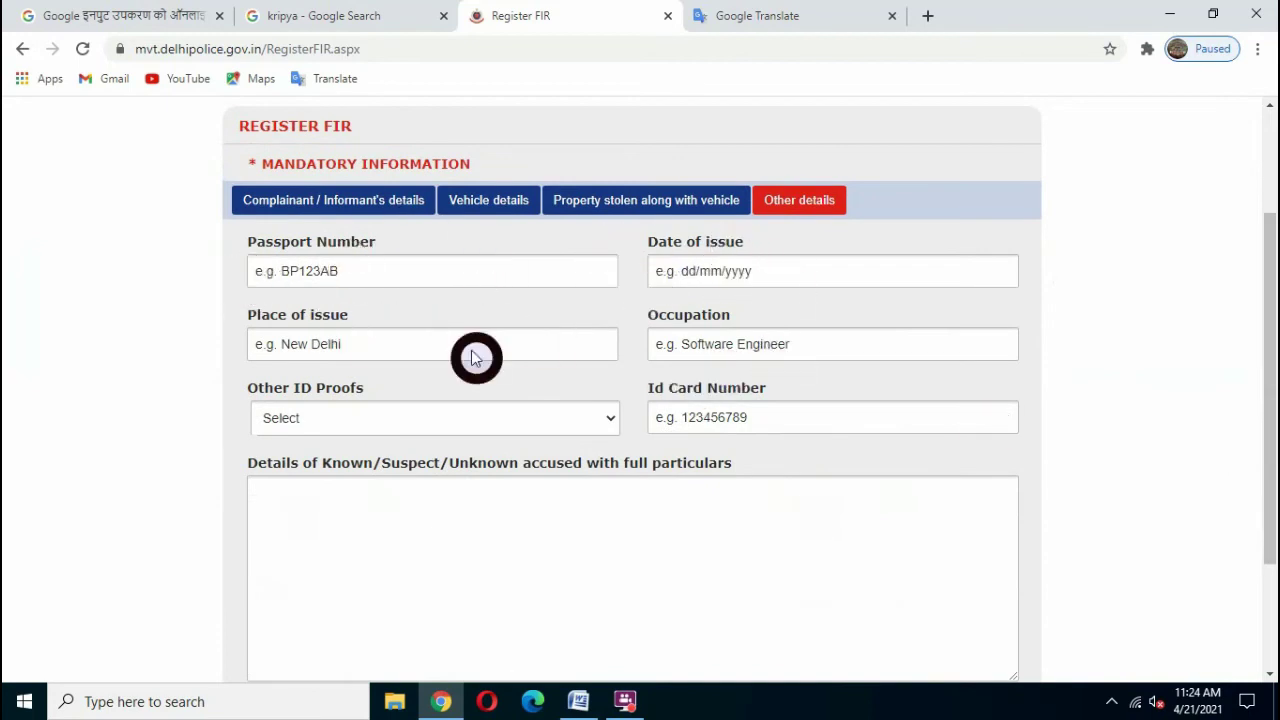
- Choose Aadhar Card as the other ID proof and enter the card number
click(421, 425)
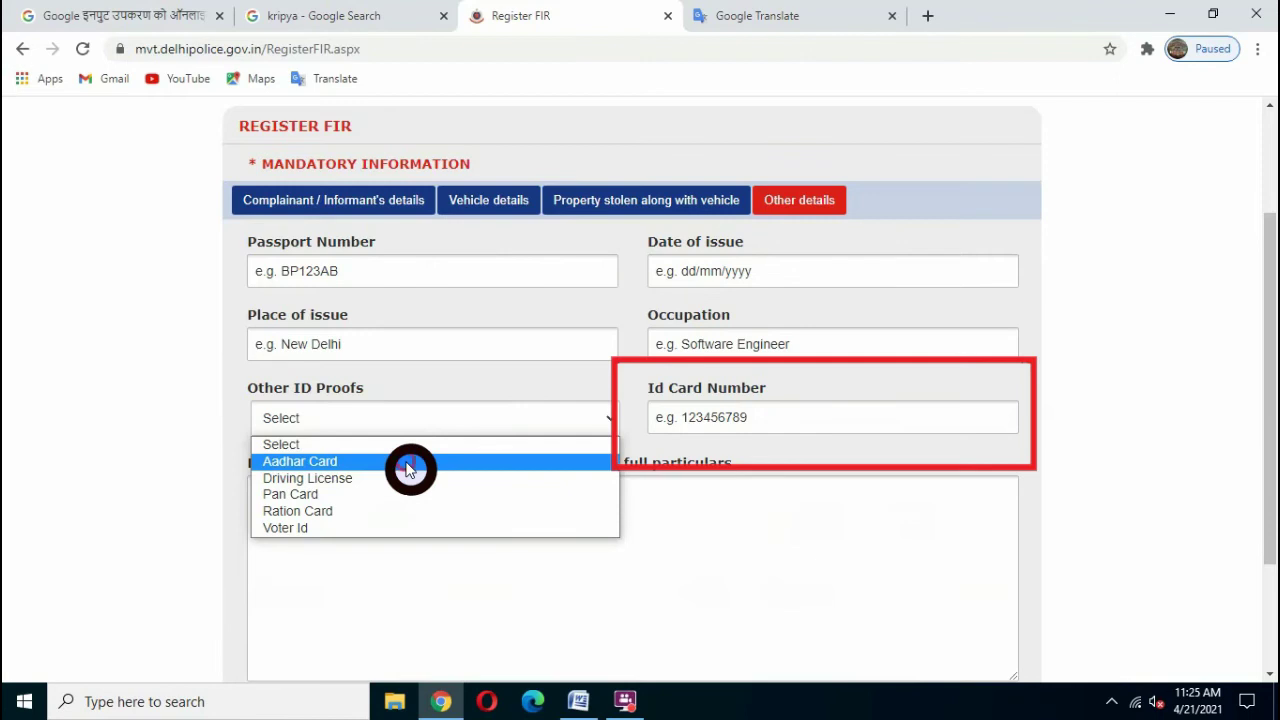
click(407, 463)
click(719, 418)
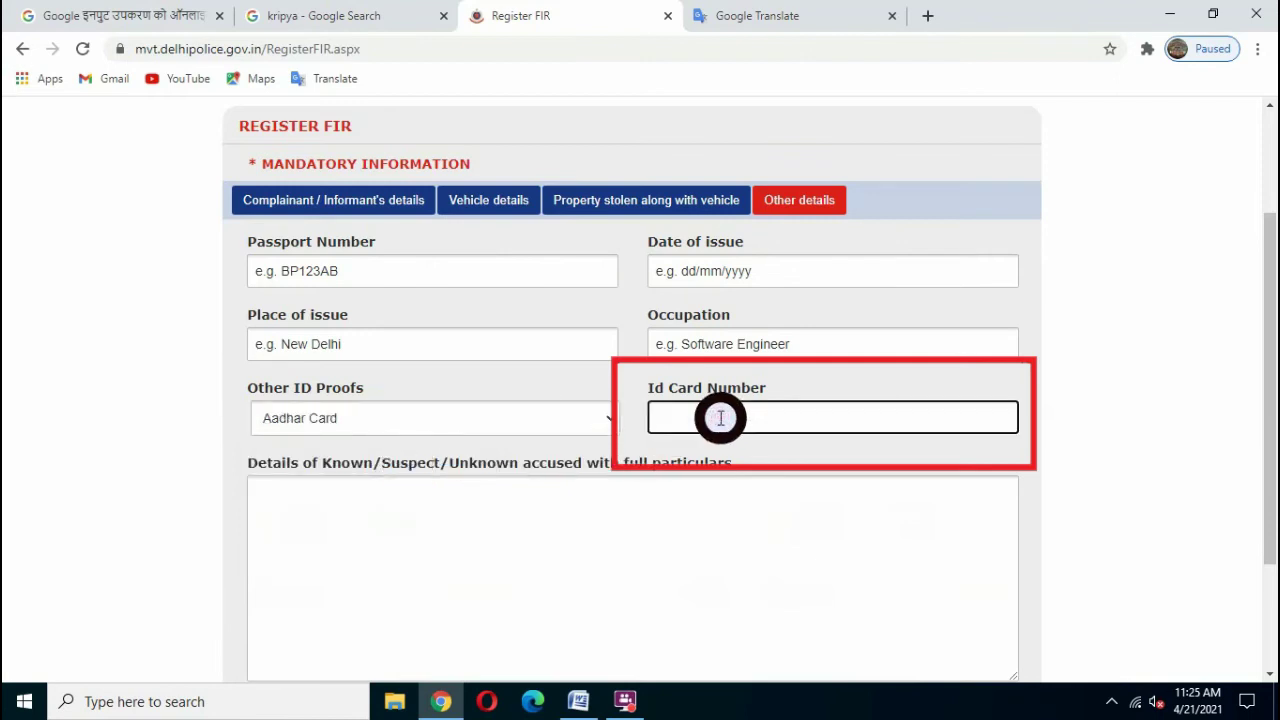
- Write the incident narrative into the accused particulars text area
scroll(471, 491, down, 1)
click(405, 423)
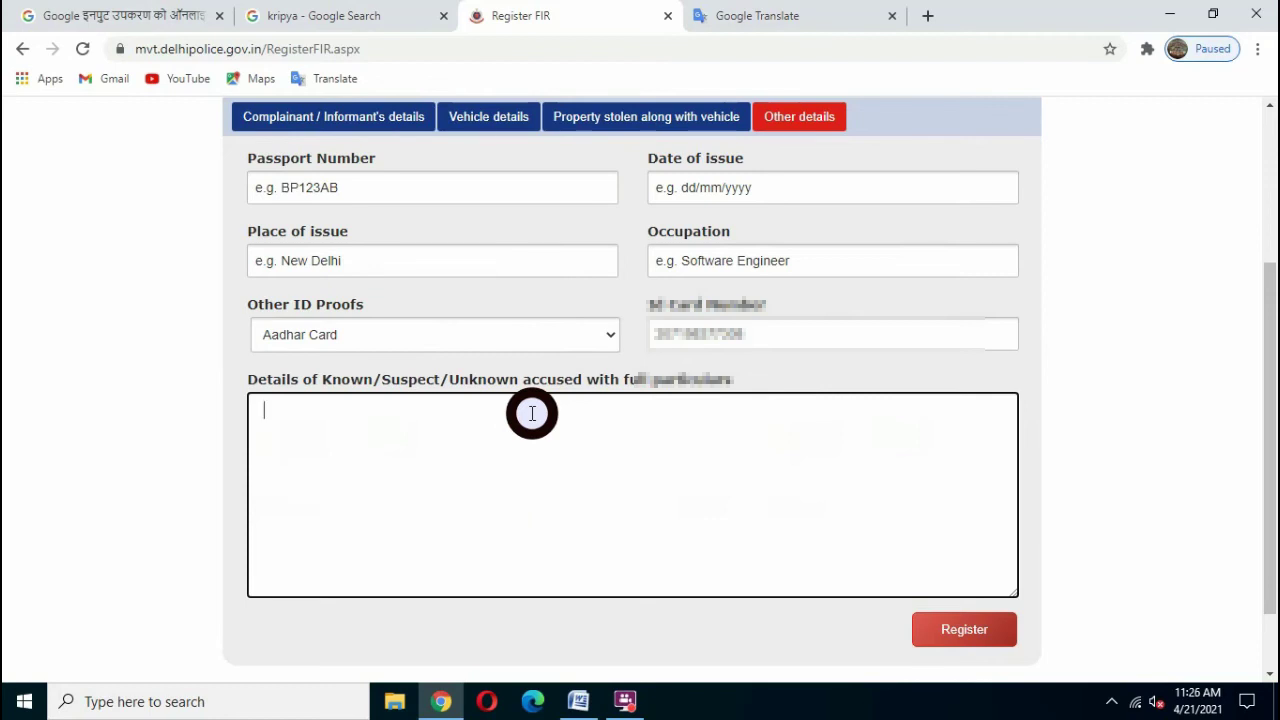
mouse_move(577, 705)
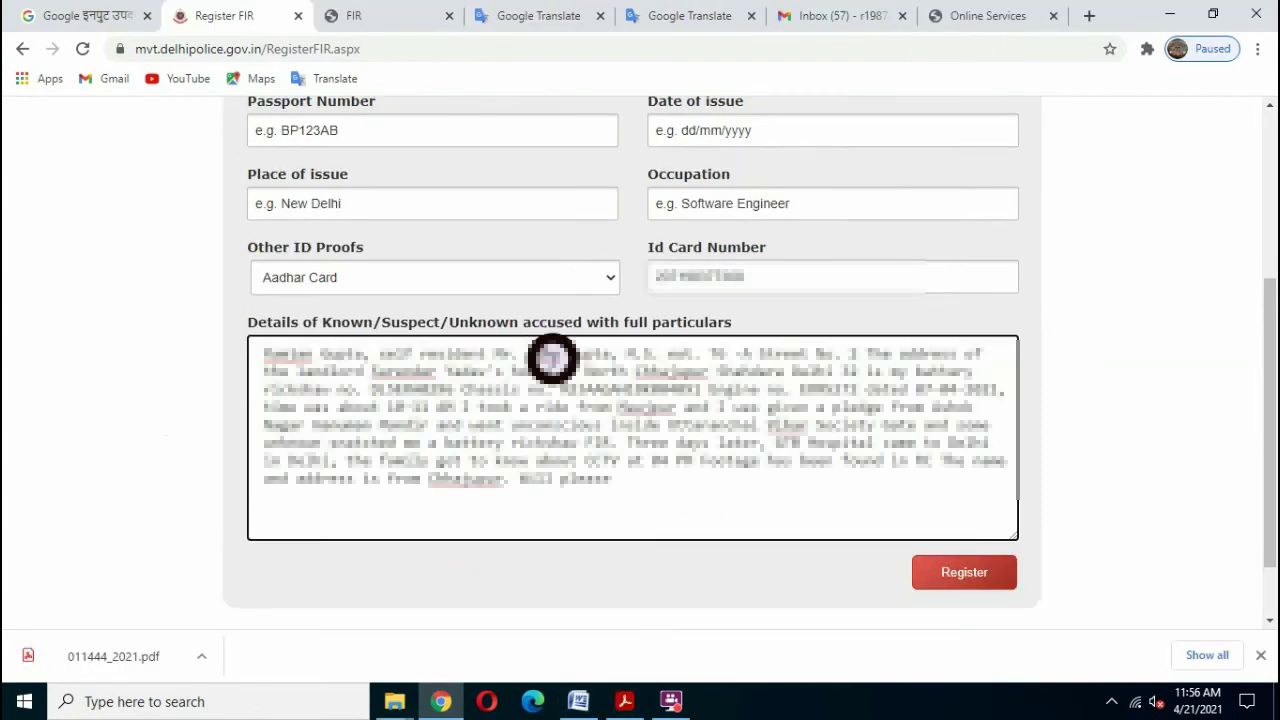
drag(263, 351, 714, 514)
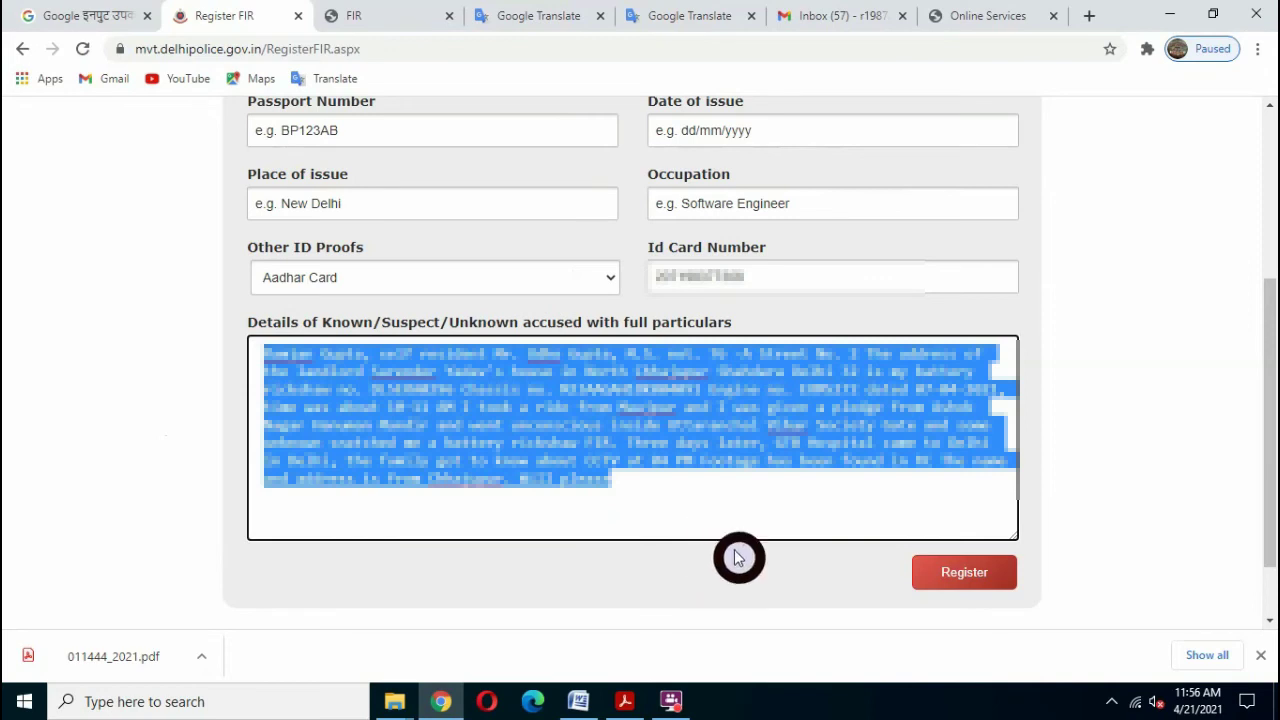
click(732, 521)
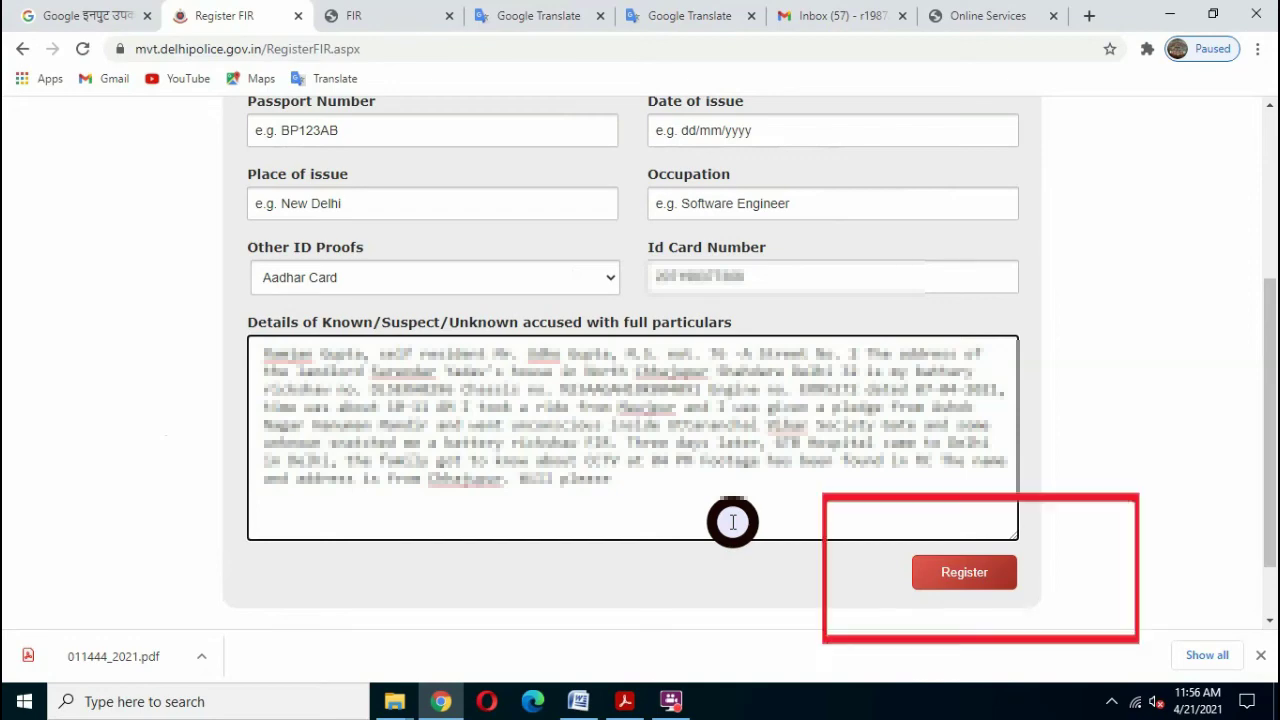
- Open the FIR preview, scroll through its contents, and submit it
click(966, 577)
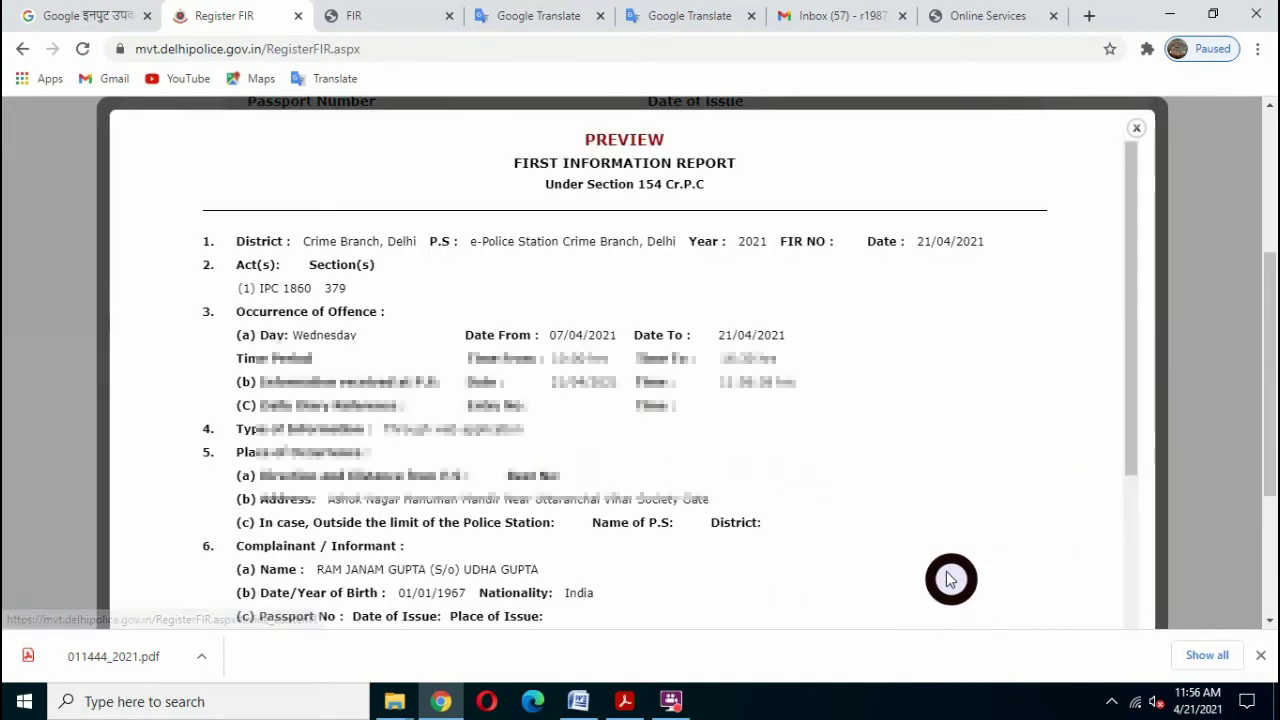
drag(1130, 186, 1133, 403)
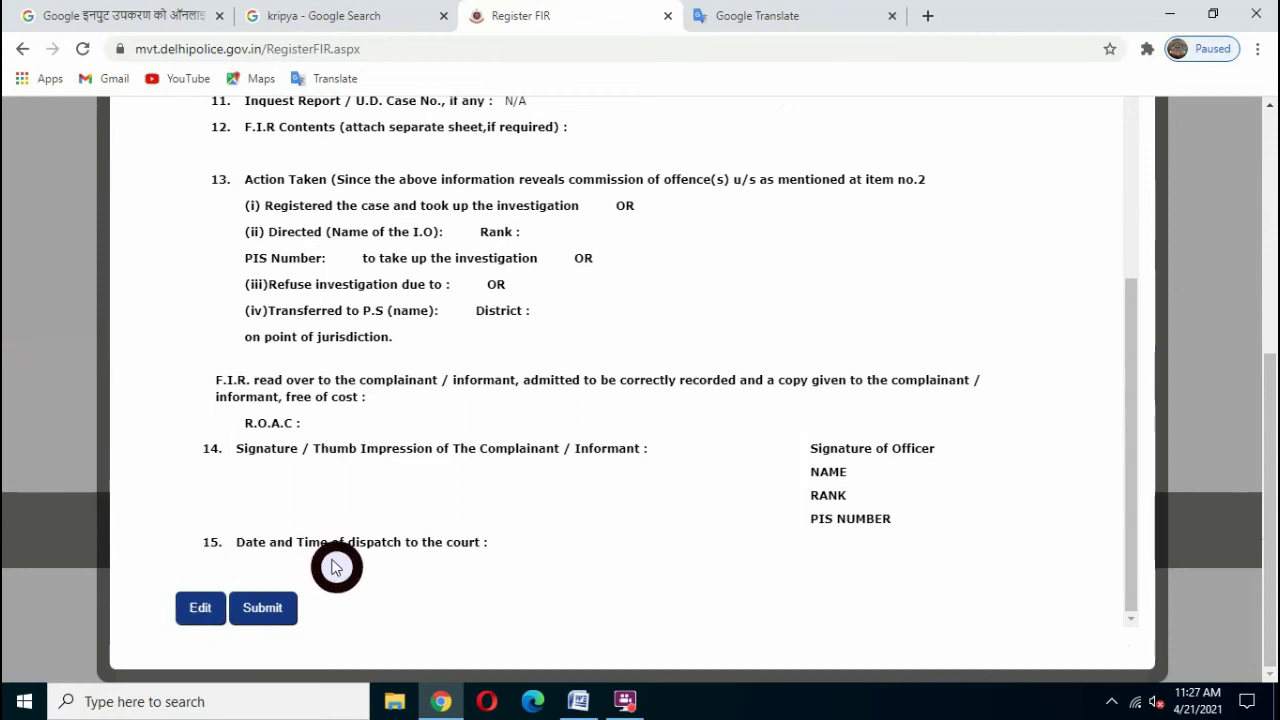
click(275, 617)
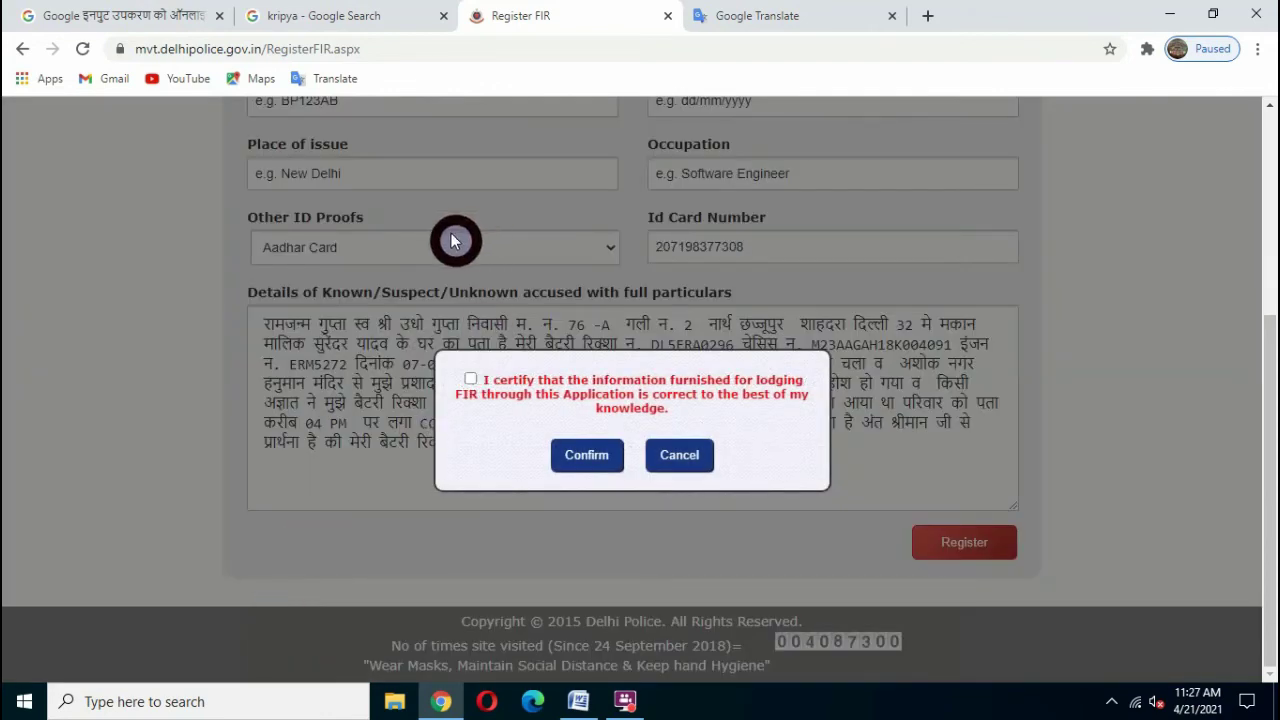
- Tick the accuracy certification, confirm FIR registration, and dismiss the alert with Ok
click(471, 380)
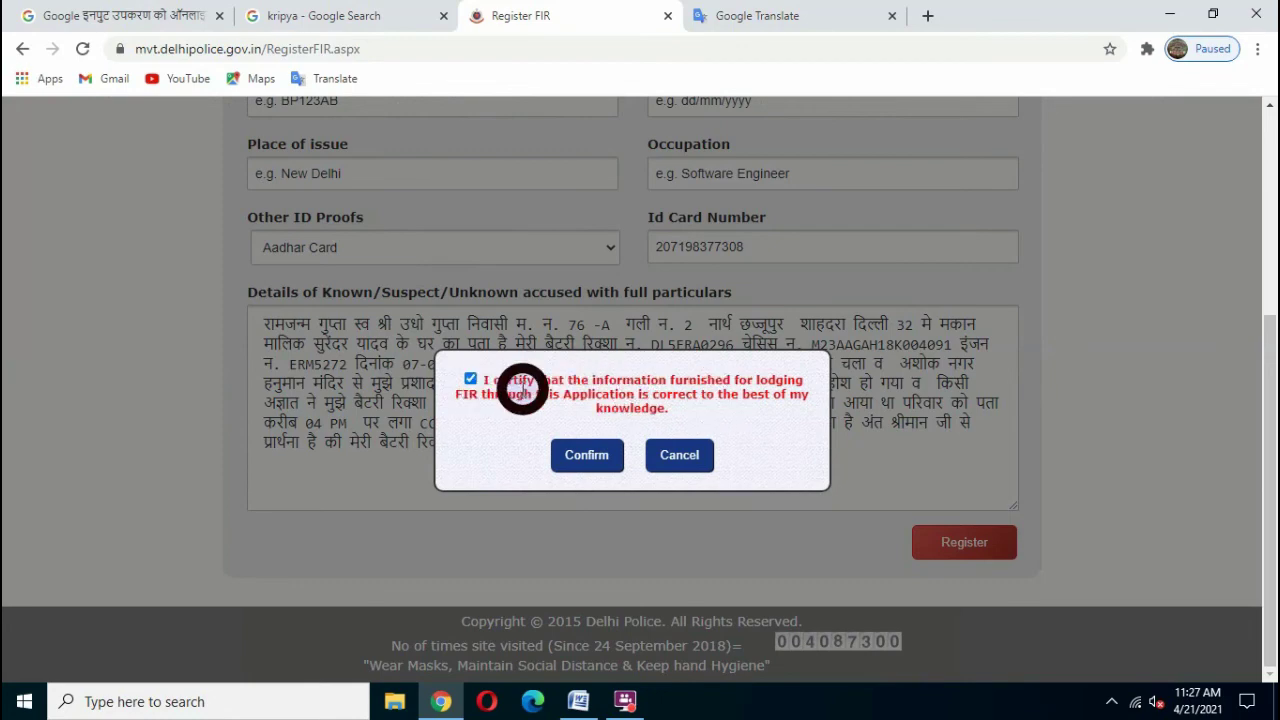
click(586, 458)
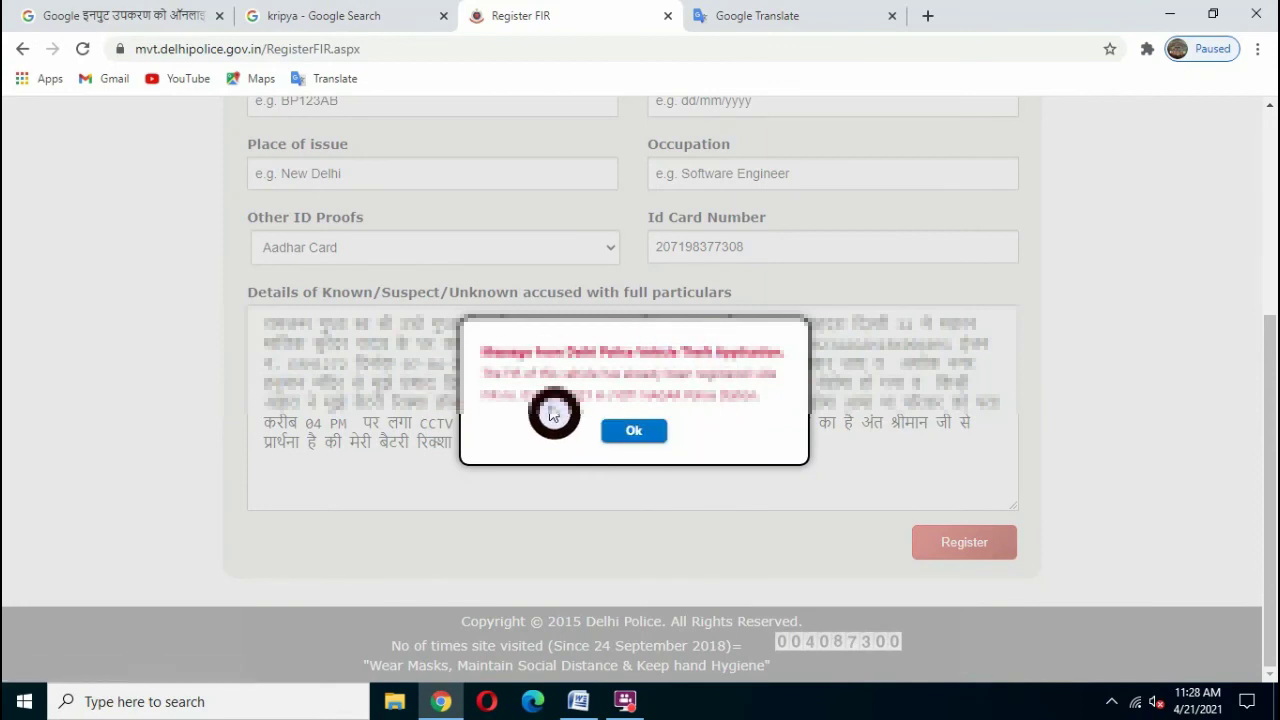
click(642, 441)
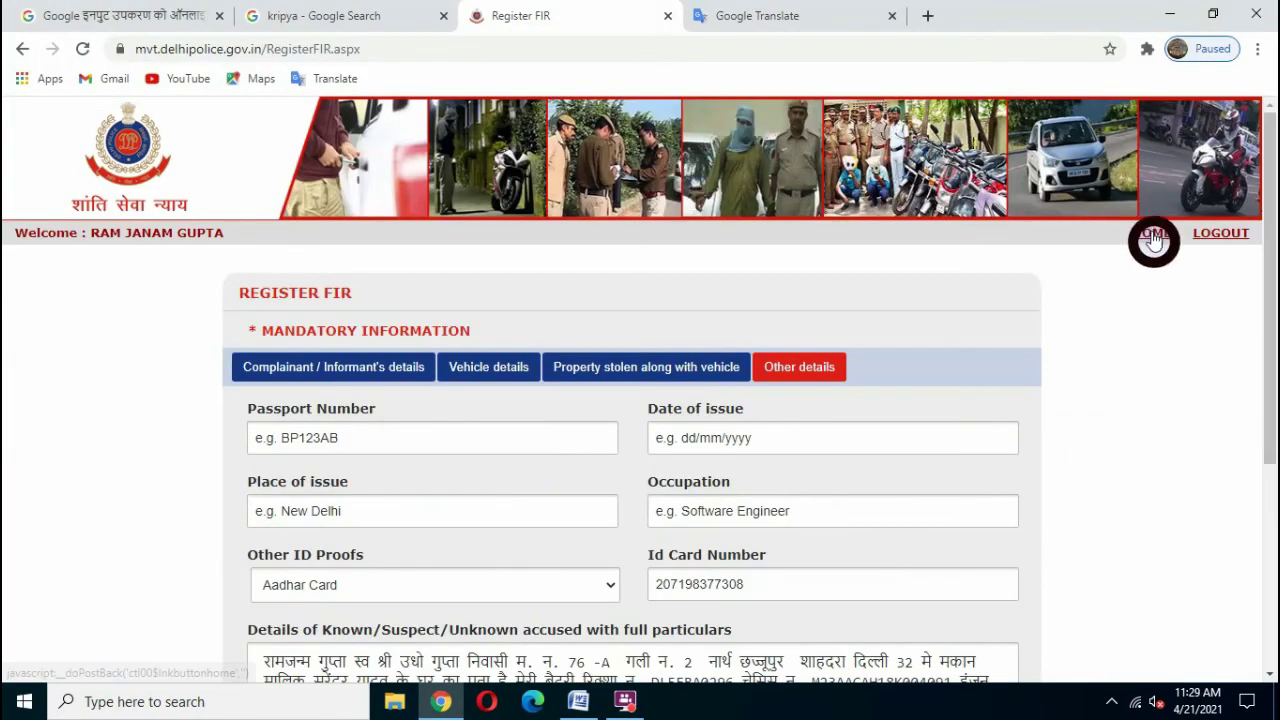
click(1152, 237)
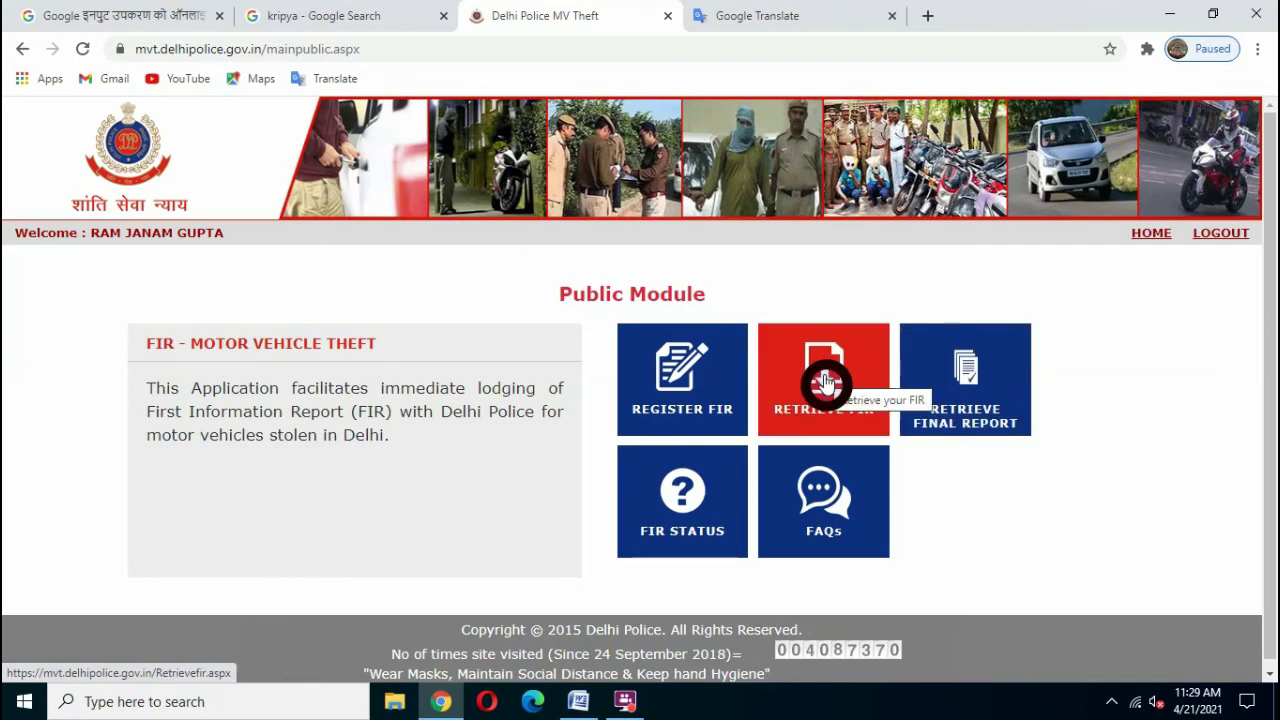
click(826, 385)
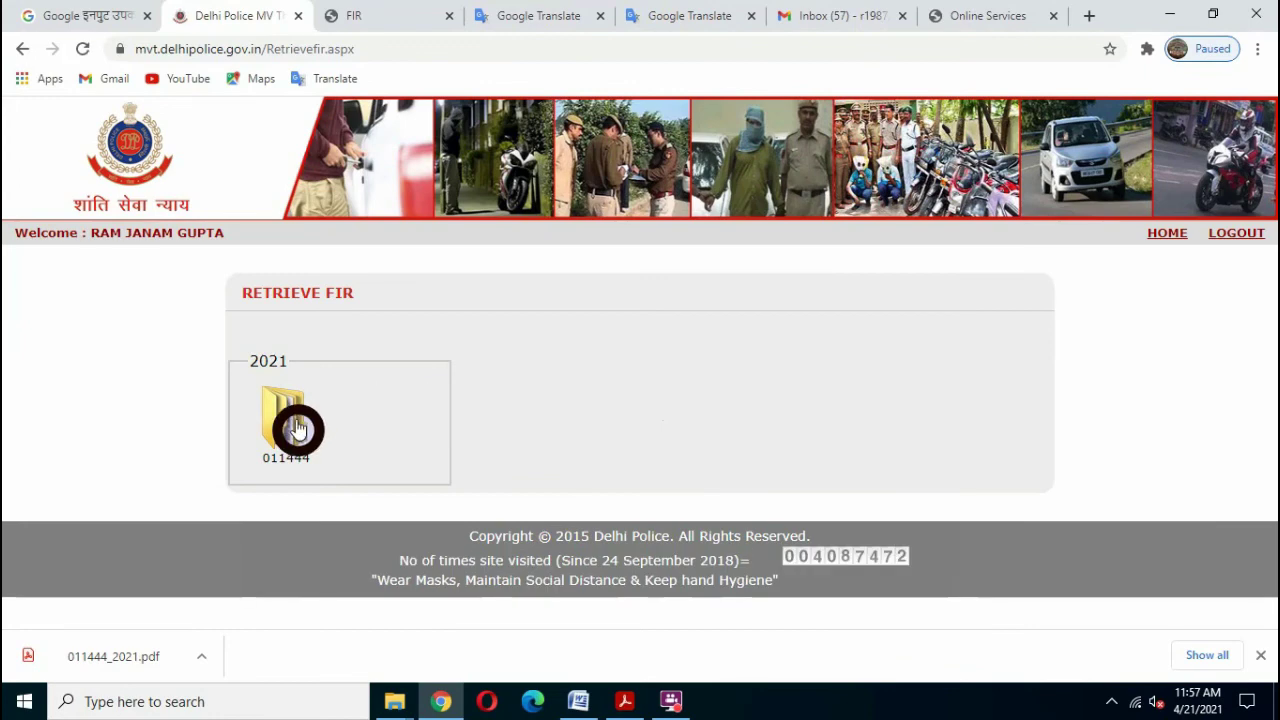
click(297, 428)
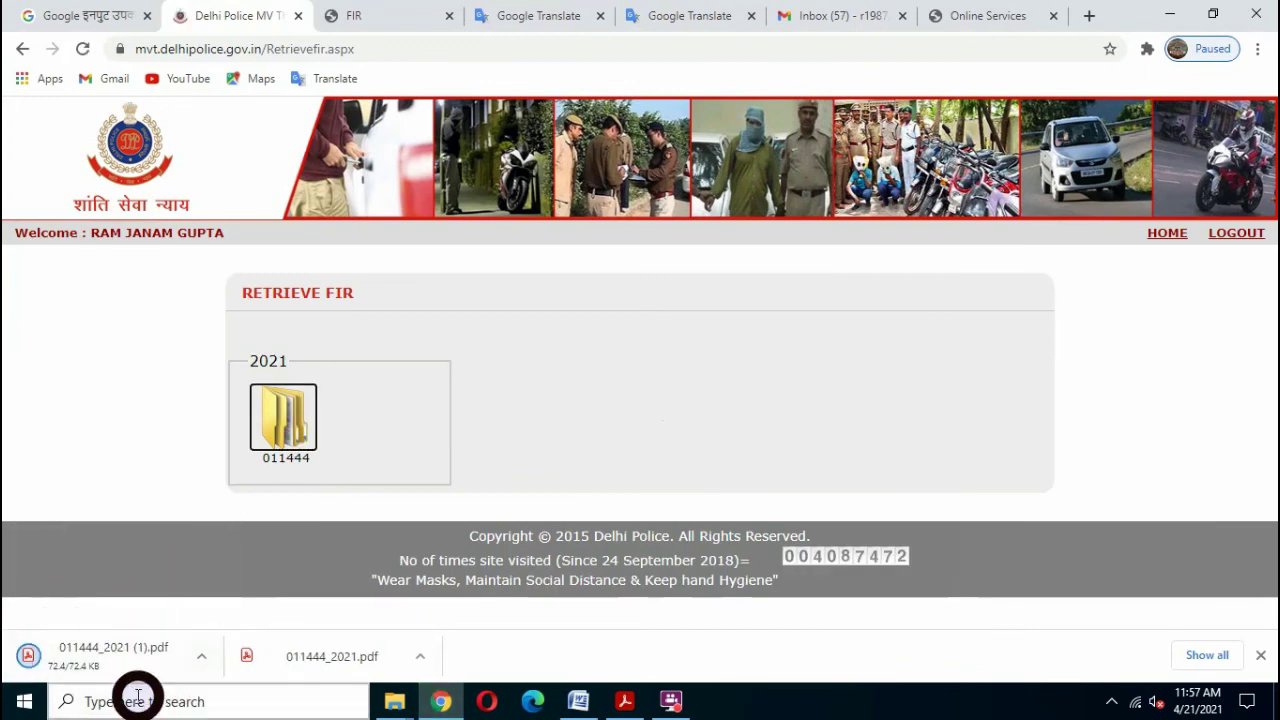
click(110, 666)
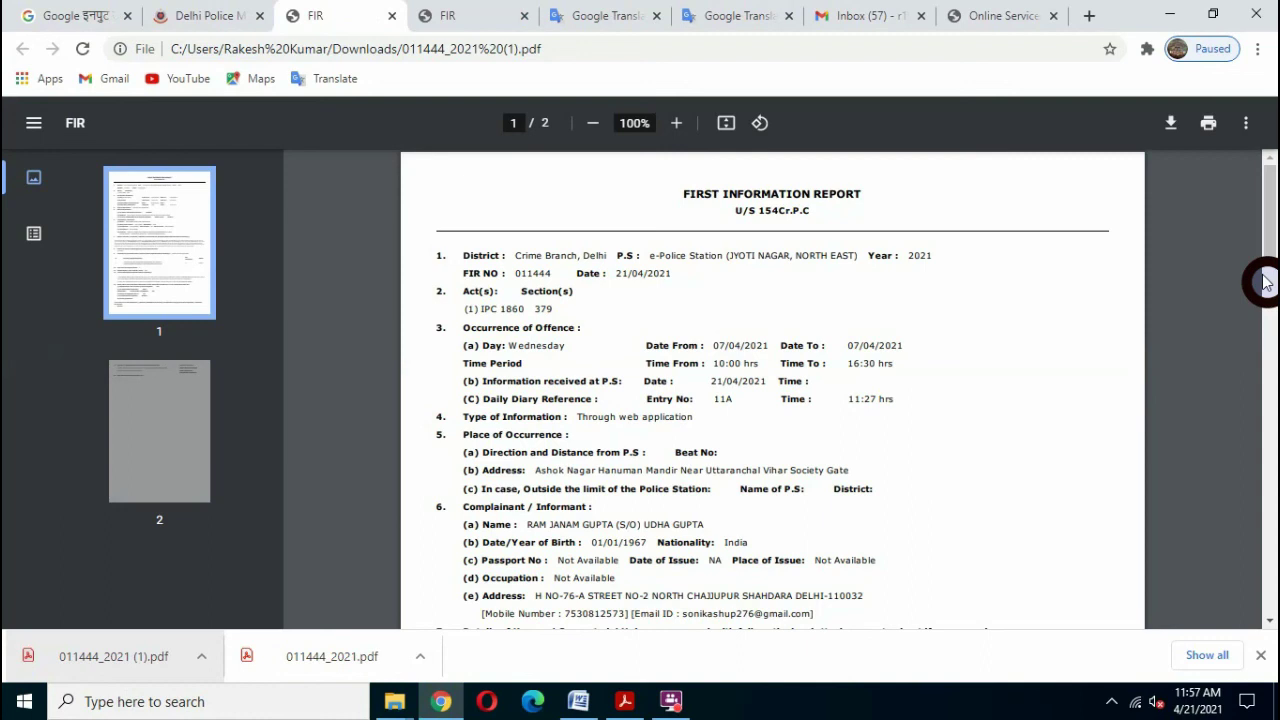
drag(1270, 216, 1266, 229)
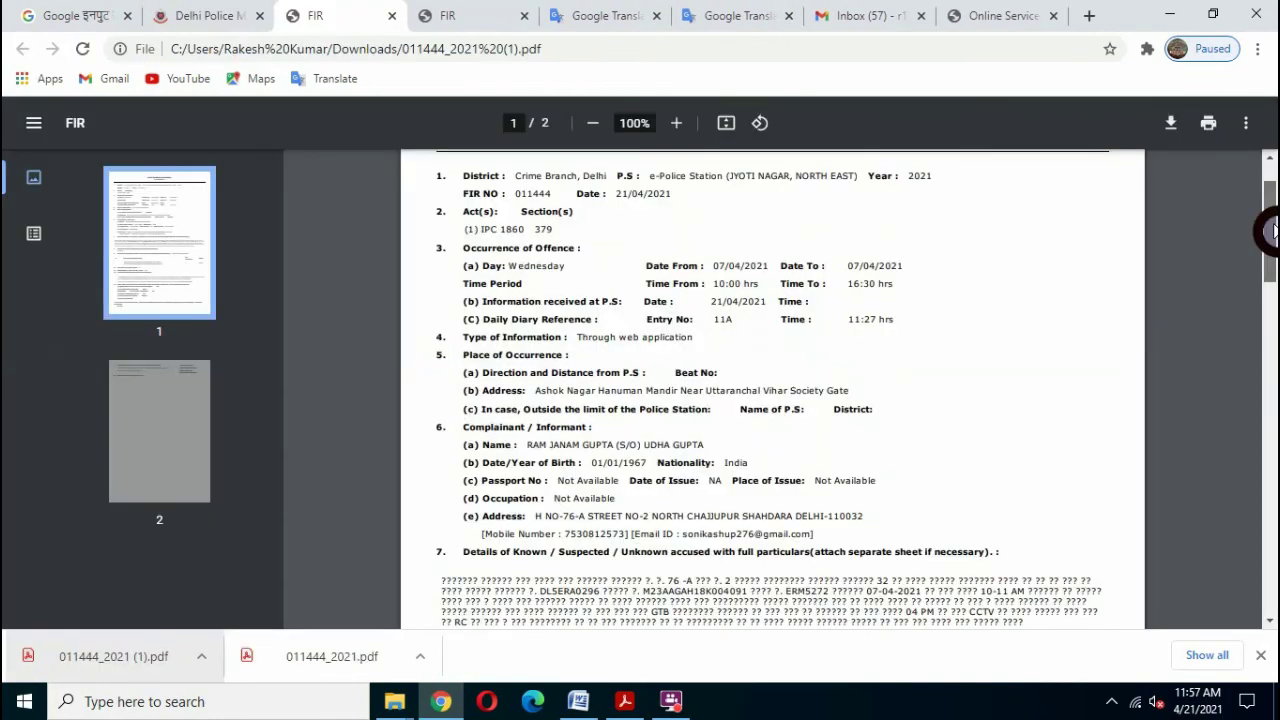
drag(1270, 230, 1260, 165)
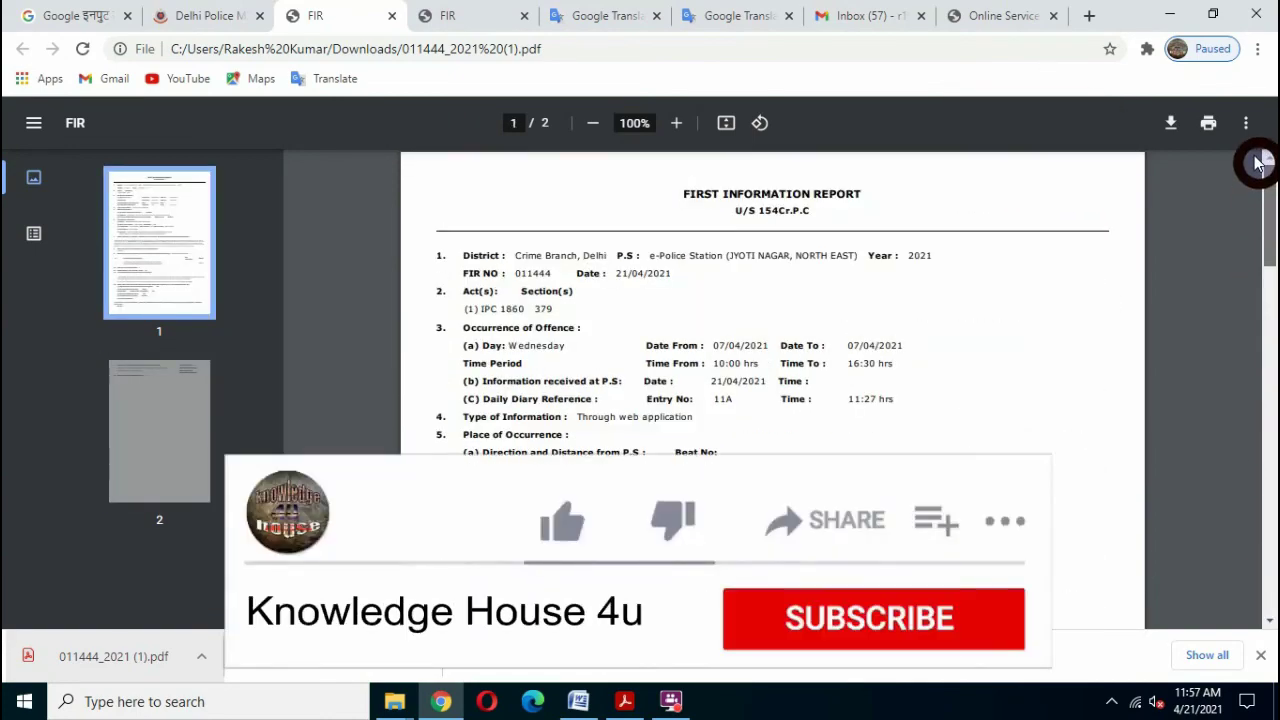